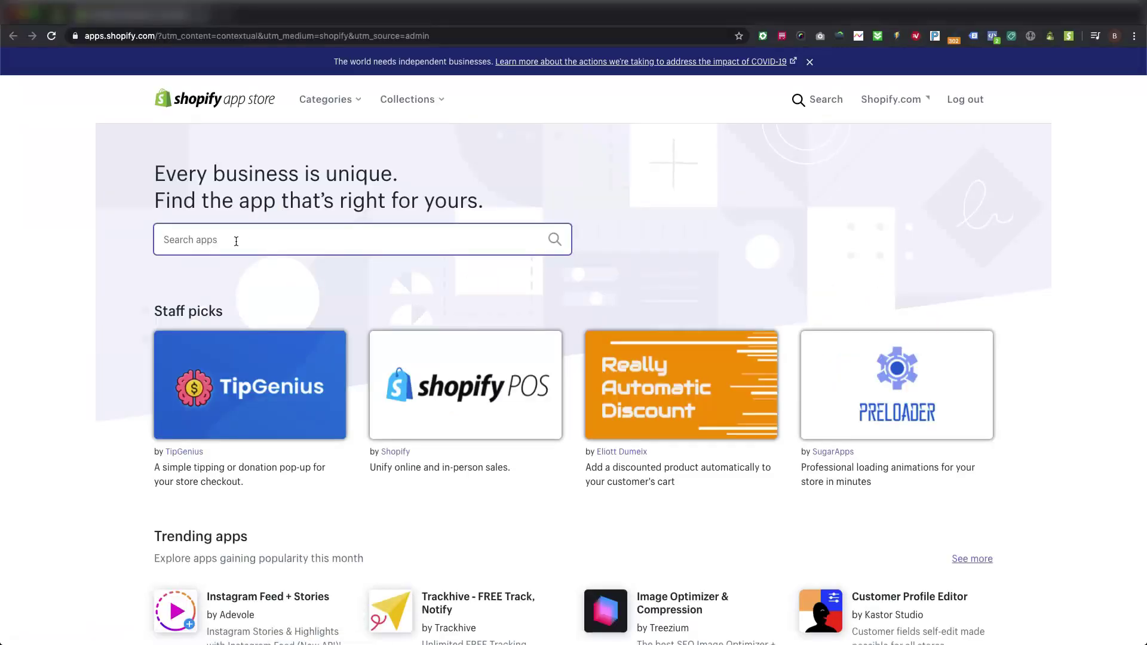
# Step: Search the Shopify App Store for 'Google Ads Customer Audience' and start adding the app
pyautogui.write('Google ')
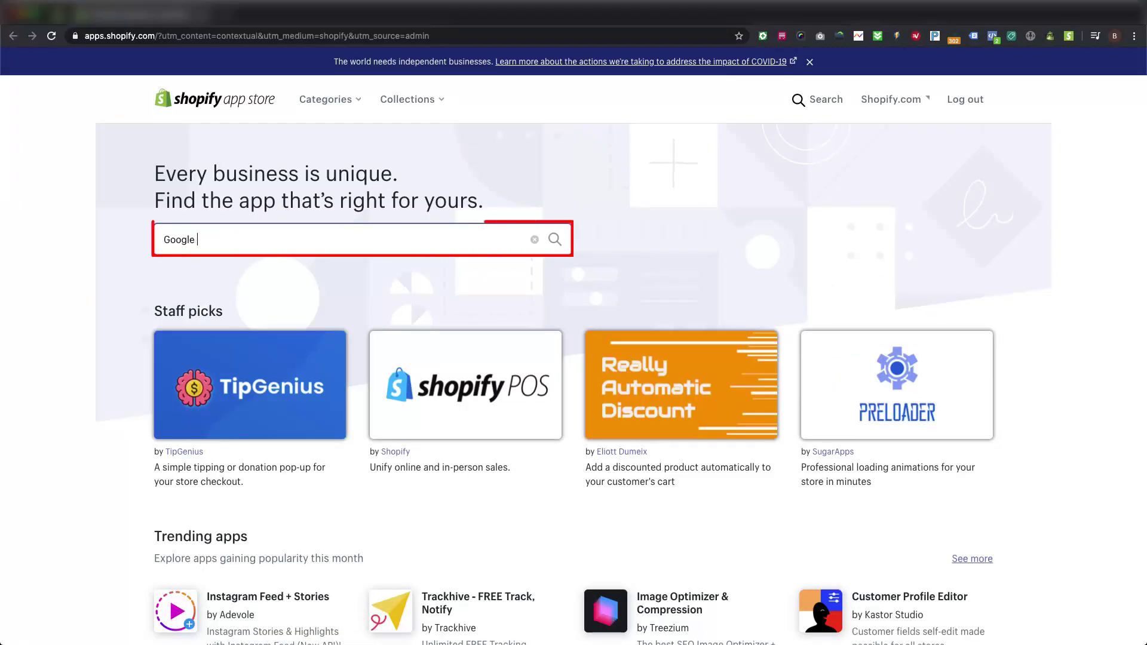
pyautogui.write('Ads Customer Audience')
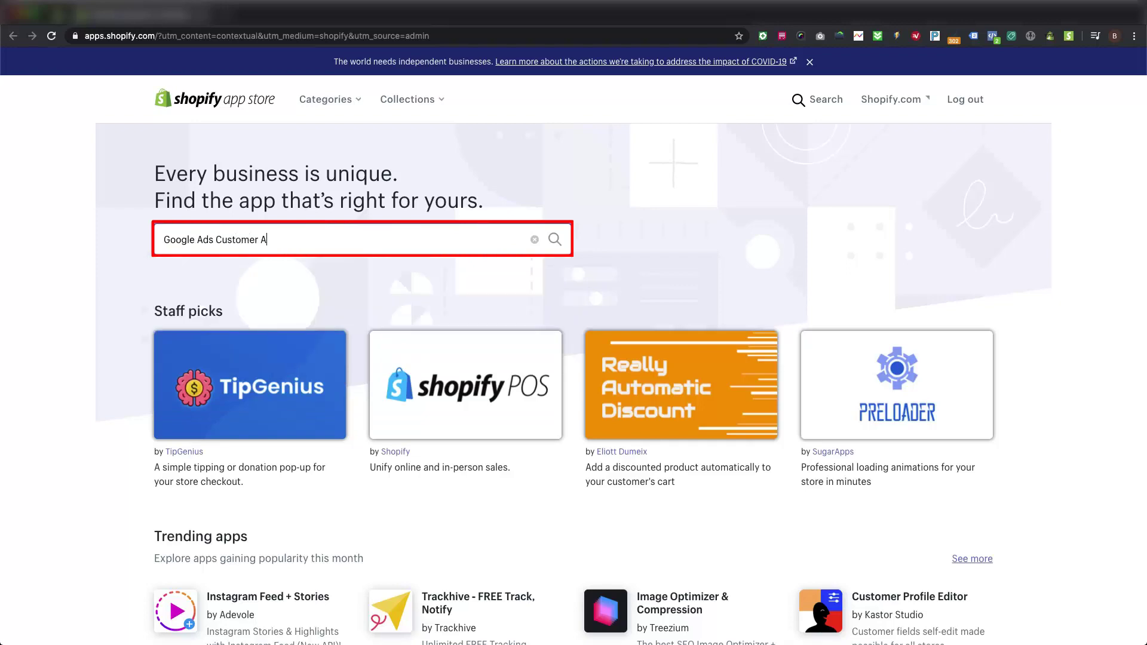
pyautogui.press('Return')
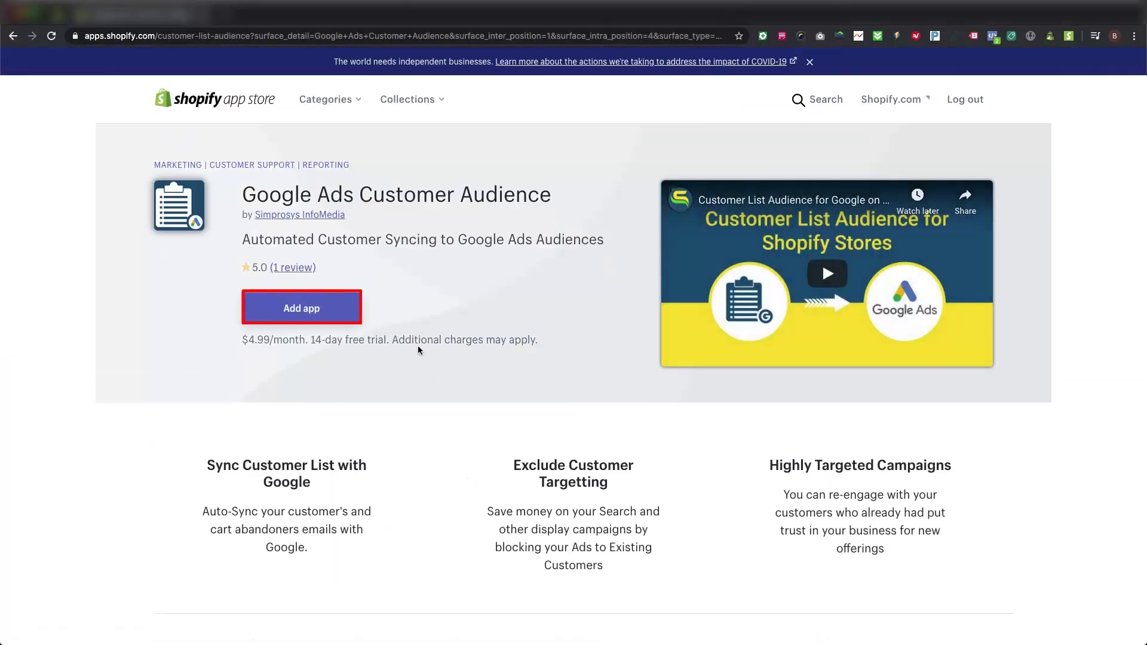
pyautogui.click(341, 325)
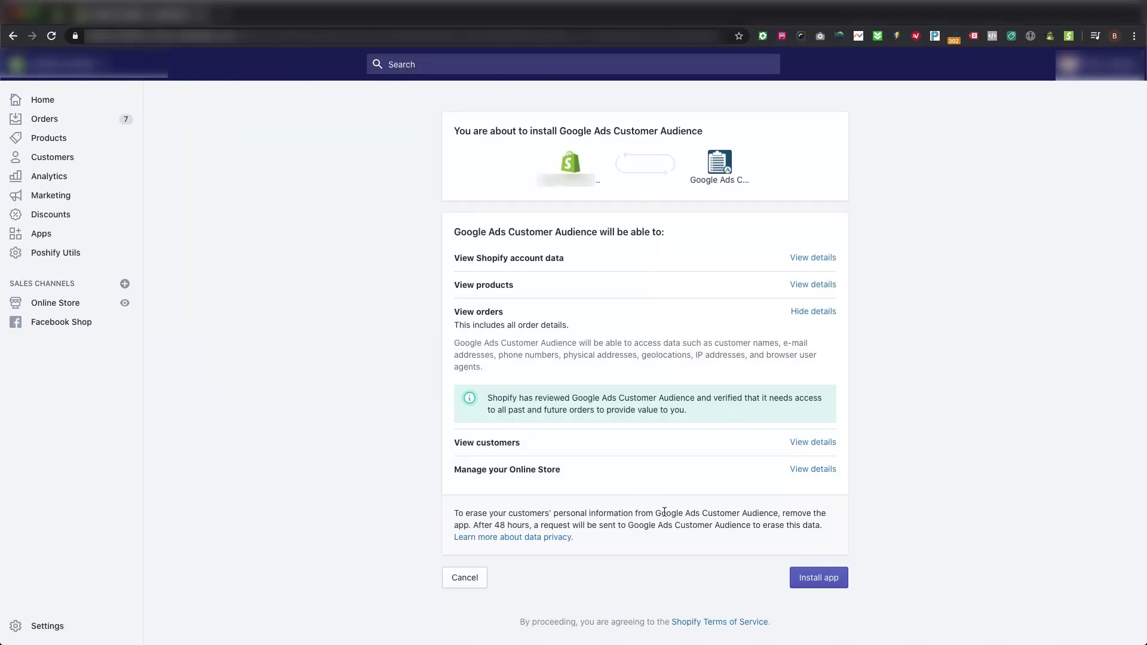
# Step: Install Google Ads Customer Audience with the requested store permissions
pyautogui.click(811, 581)
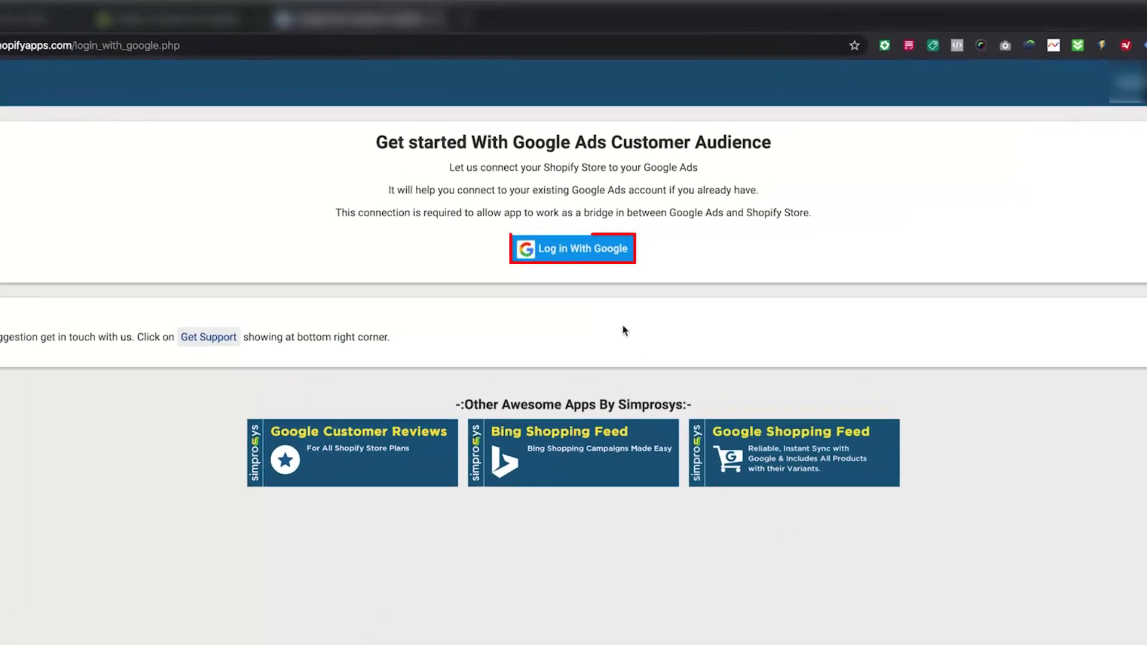
# Step: Log in with a Google account and allow the app to manage AdWords campaigns
pyautogui.click(583, 249)
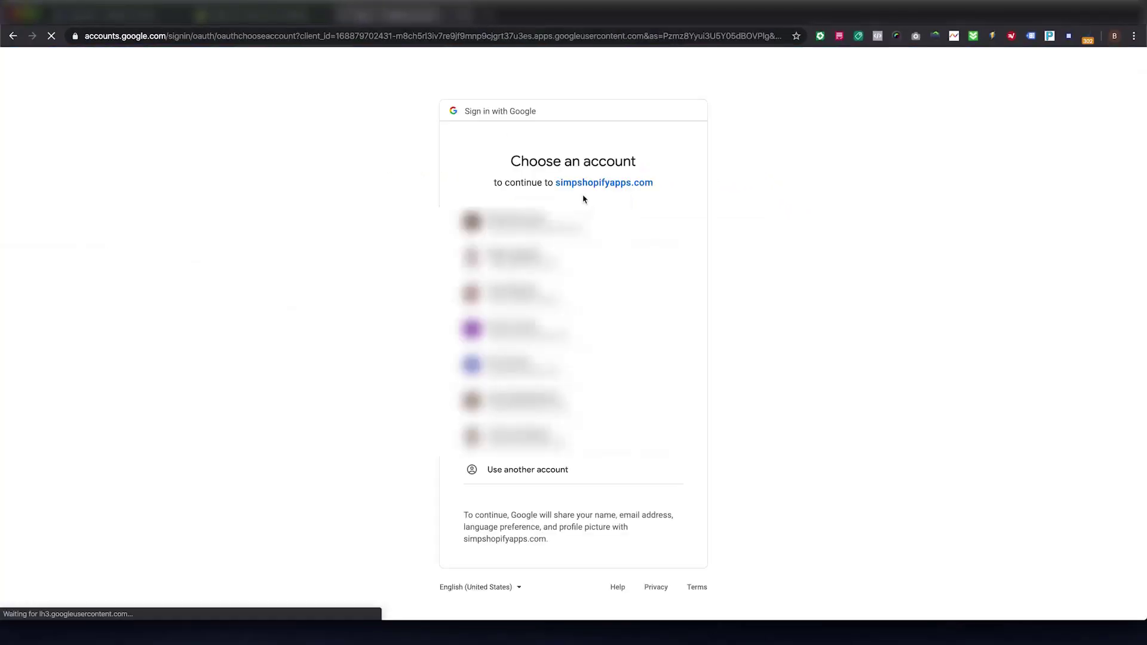
pyautogui.click(546, 257)
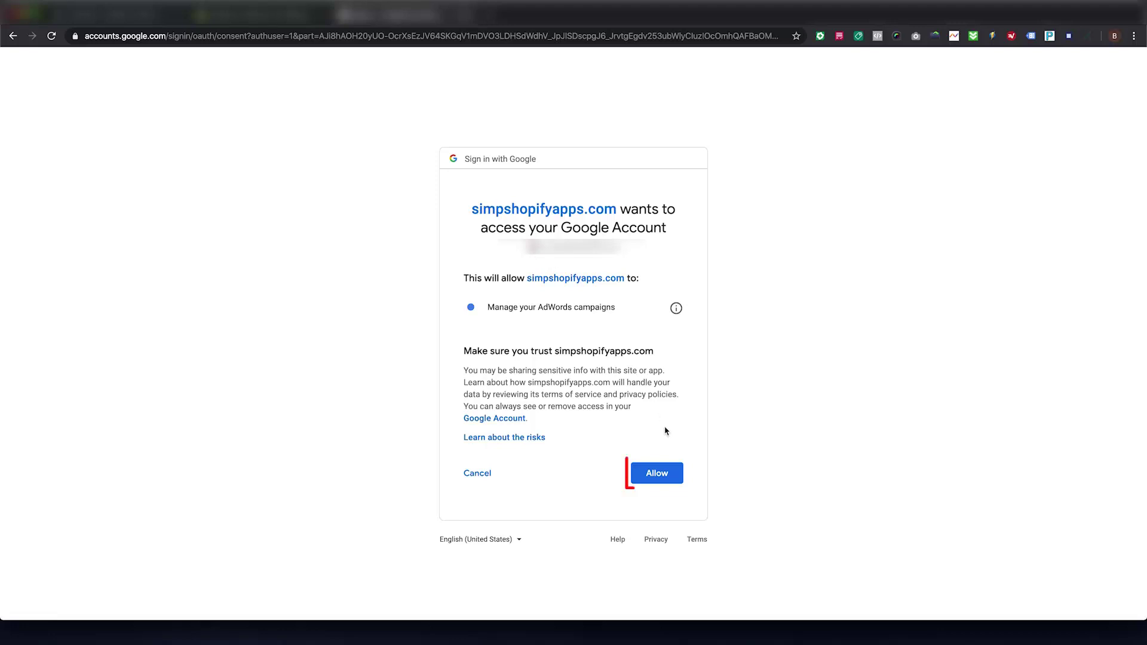
pyautogui.click(660, 475)
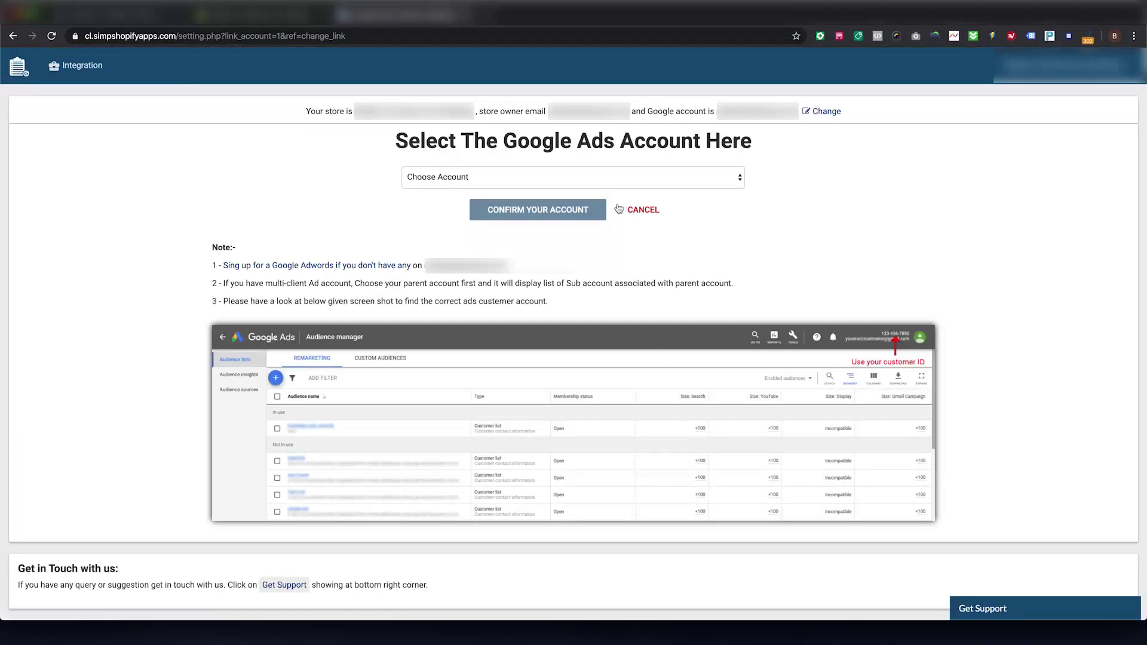
# Step: Select a parent Google Ads account and a sub account, then confirm the account
pyautogui.click(605, 178)
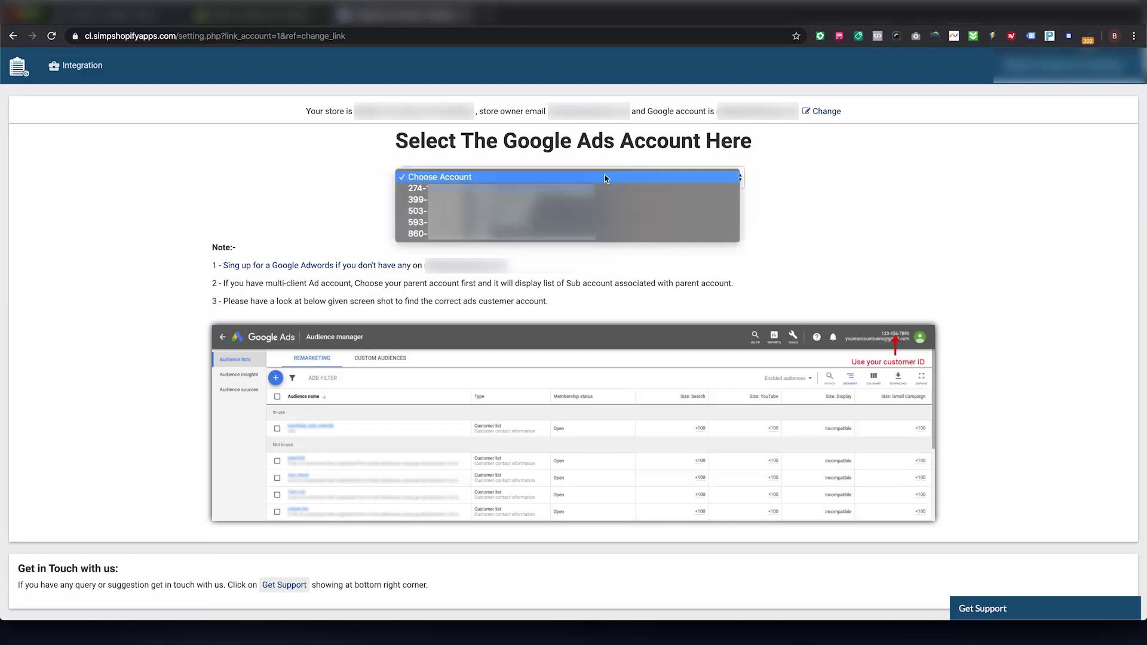
pyautogui.press('Down')
pyautogui.press('Down')
pyautogui.press('Down')
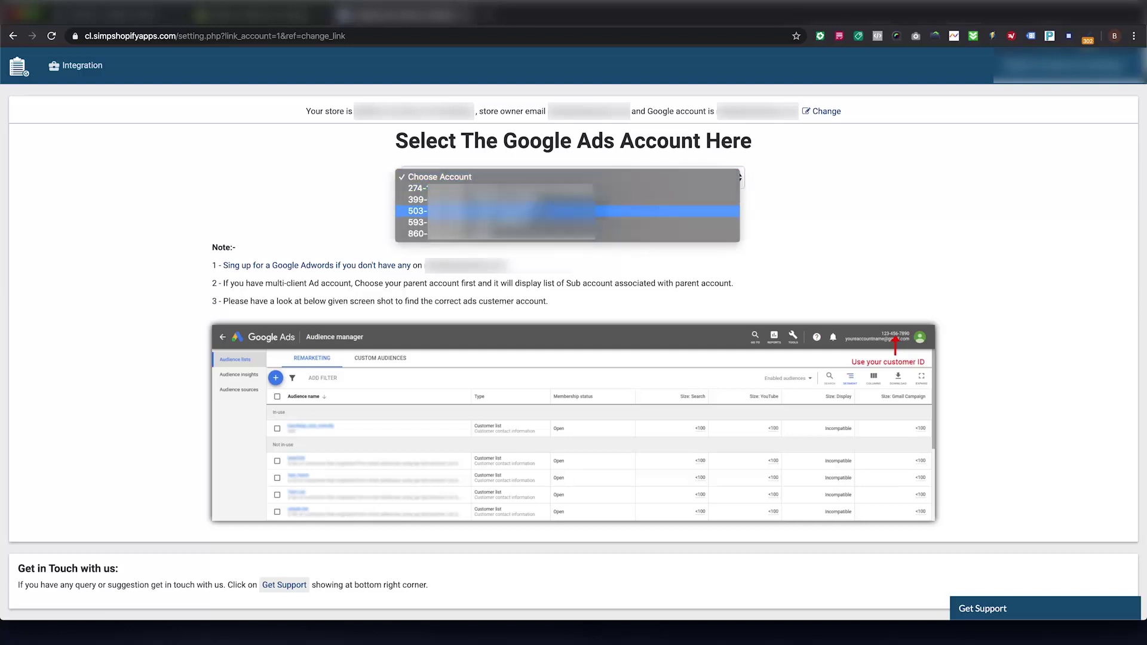
pyautogui.click(526, 211)
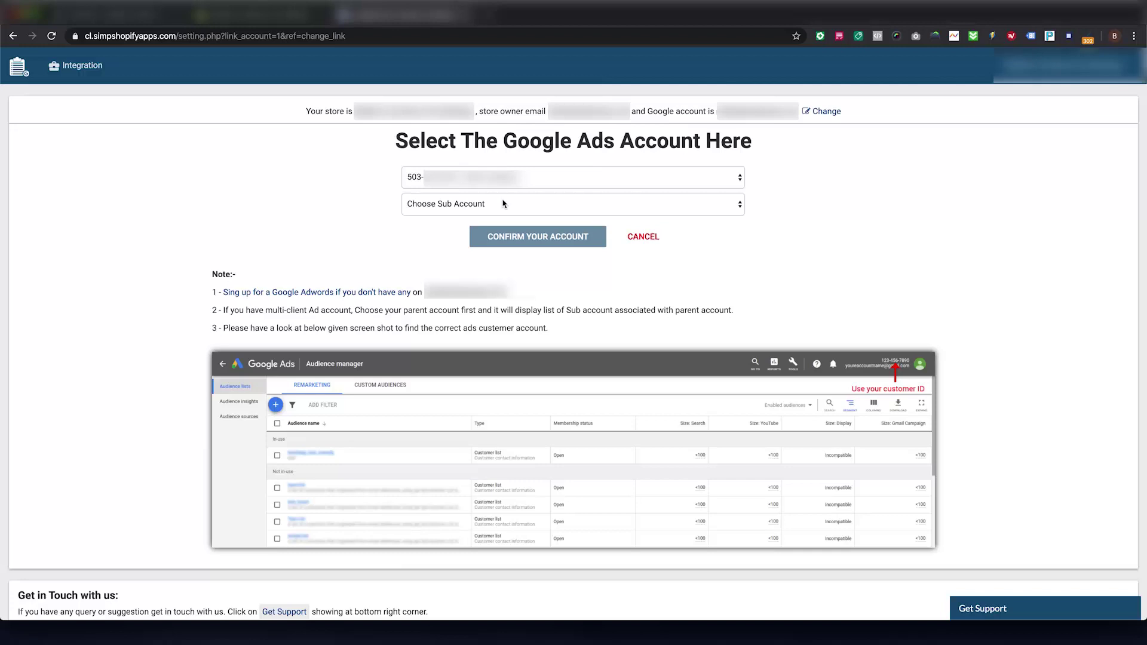
pyautogui.click(503, 204)
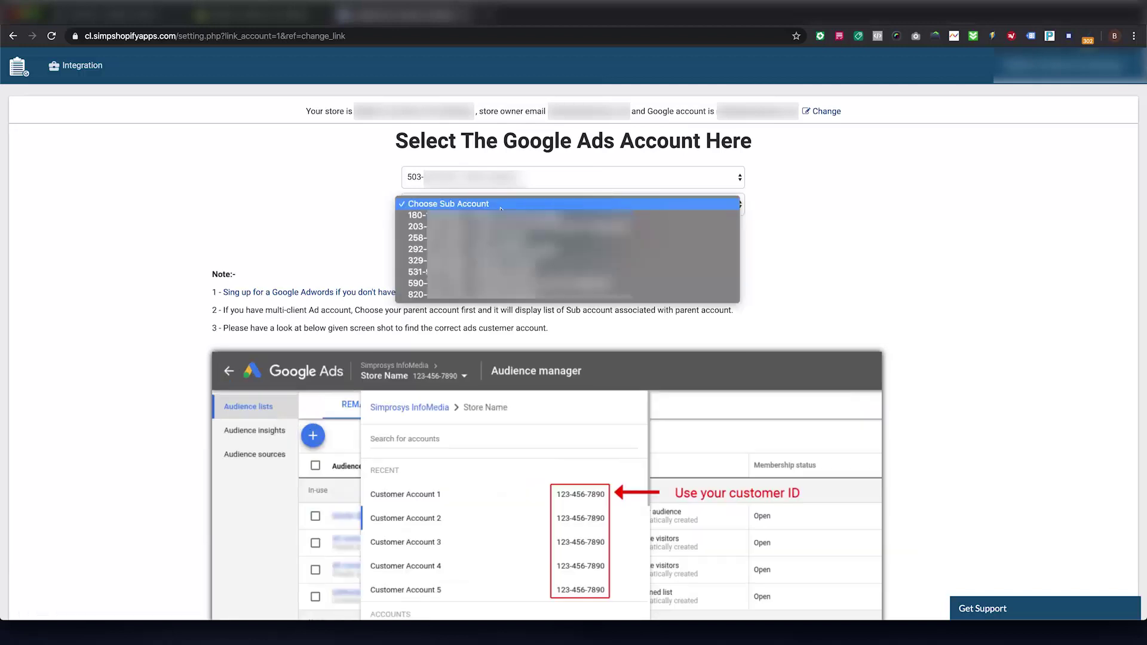
pyautogui.click(499, 260)
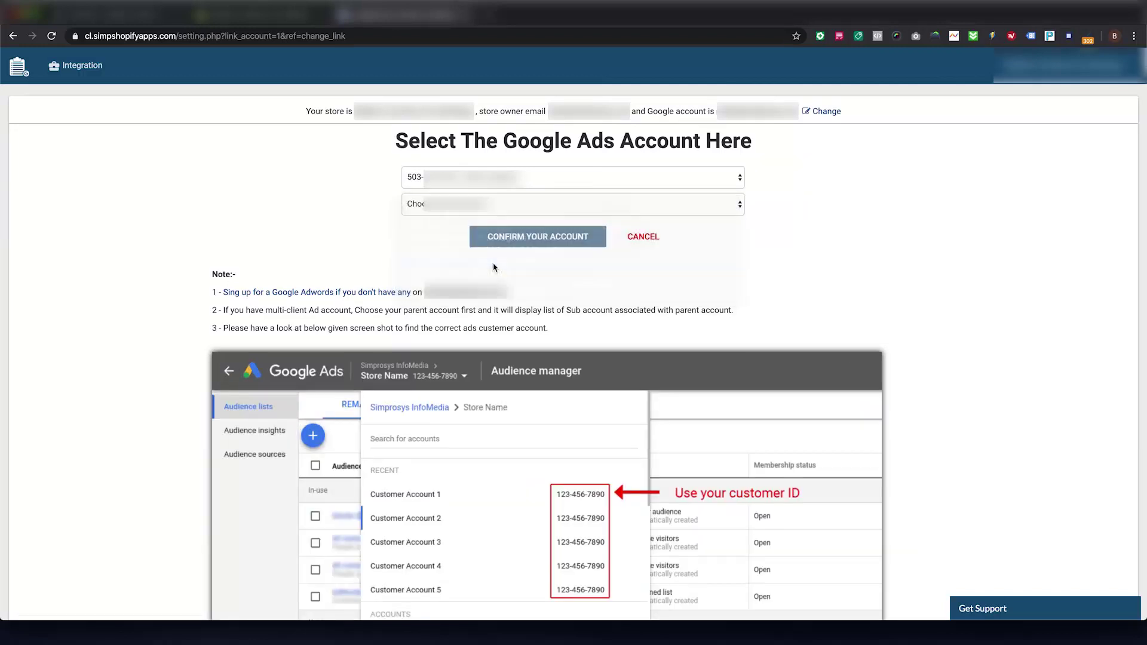
pyautogui.click(523, 238)
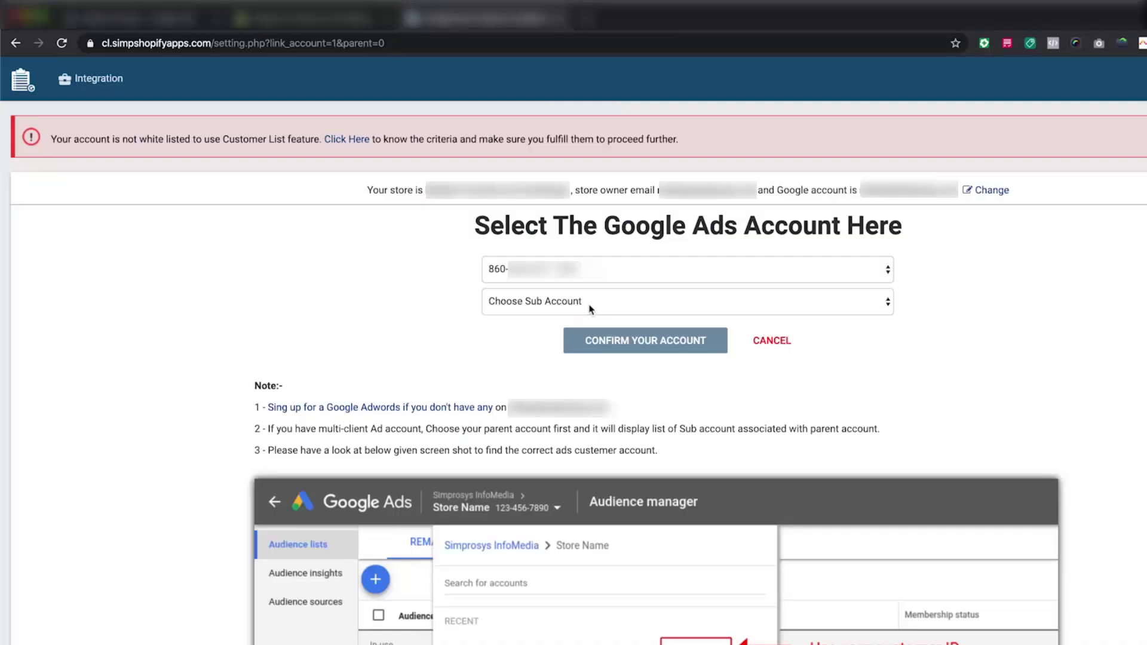
# Step: Zoom the page out and bring up the sub account list to choose a different account
pyautogui.press('super+minus')
pyautogui.press('super+minus')
pyautogui.click(489, 252)
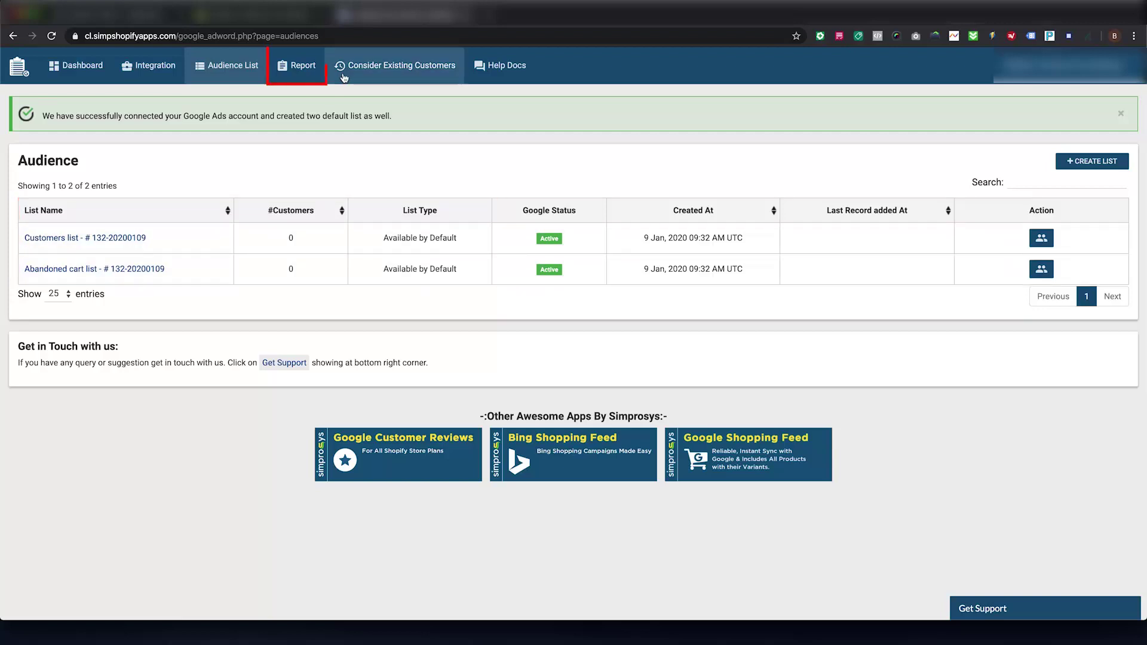
# Step: Set the Customer Sync Report frequency to Weekly and save the settings
pyautogui.click(297, 72)
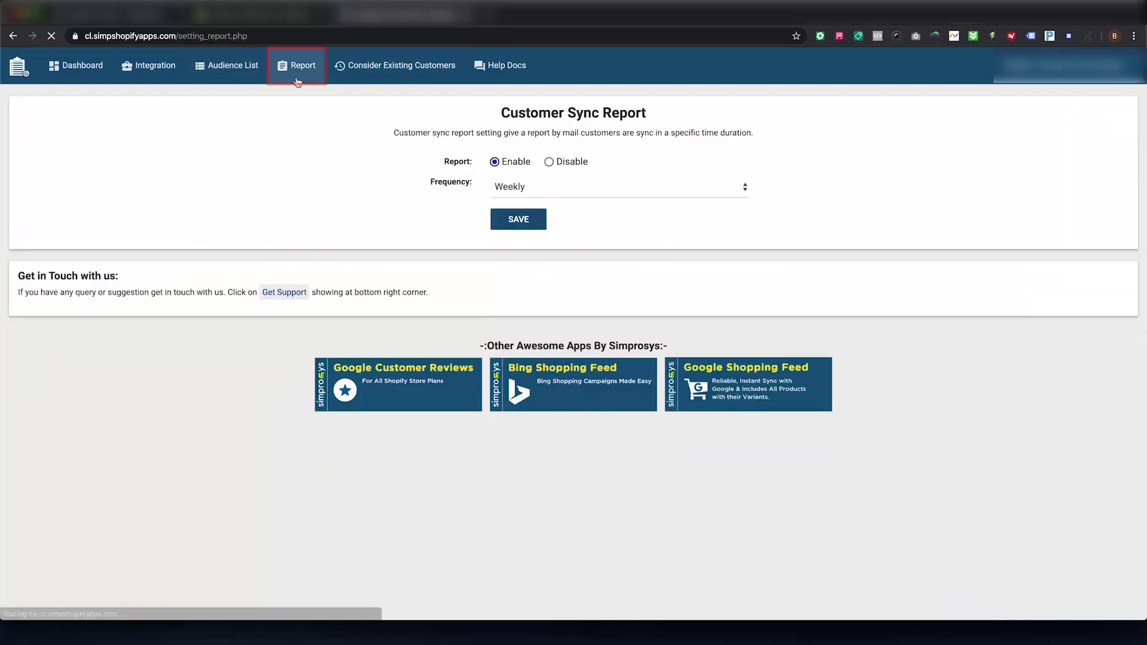
pyautogui.click(519, 191)
pyautogui.click(518, 199)
pyautogui.click(515, 187)
pyautogui.click(511, 169)
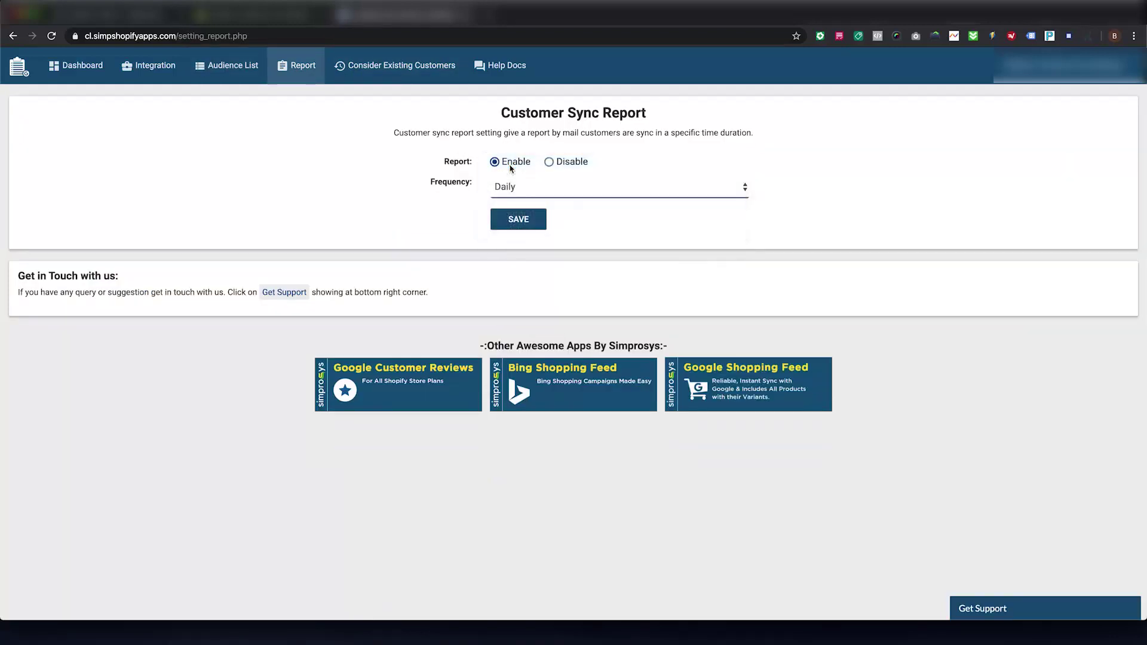
pyautogui.click(505, 187)
pyautogui.click(506, 187)
pyautogui.click(507, 187)
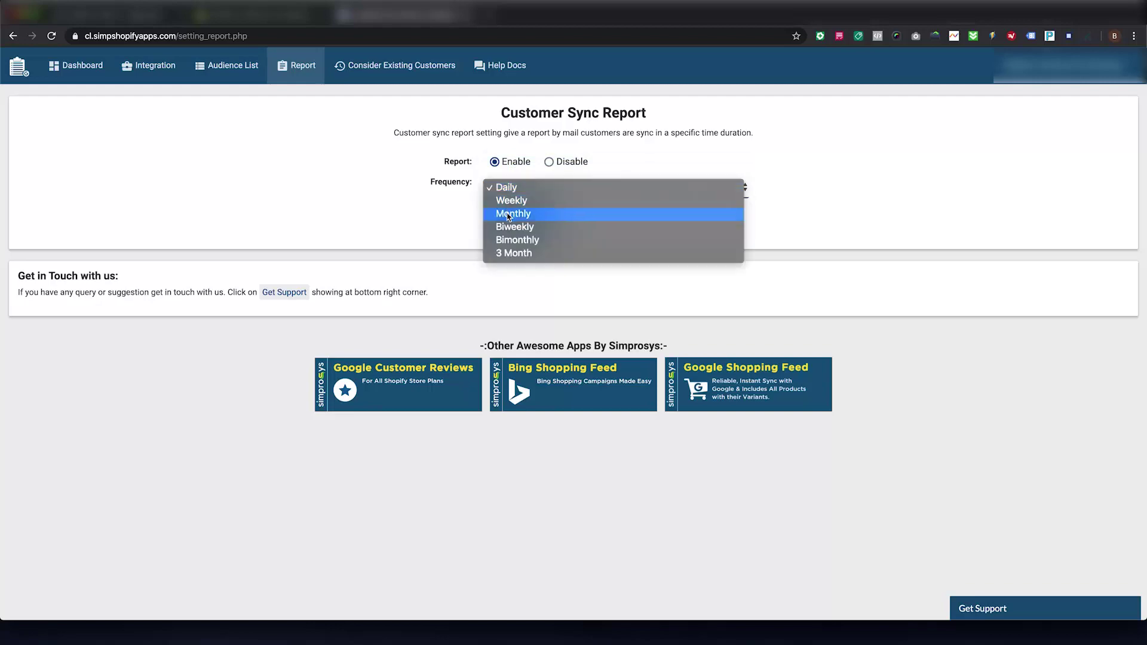
pyautogui.click(509, 202)
pyautogui.click(514, 222)
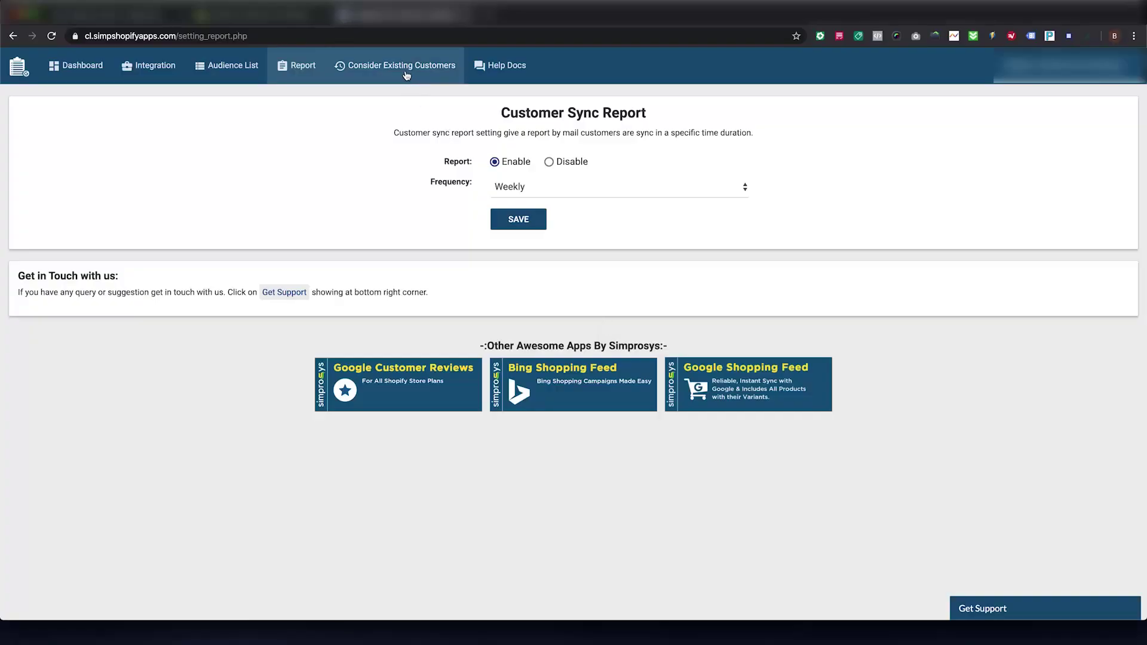
# Step: Go to Consider Existing Customers and leave the import period at All Time
pyautogui.click(406, 72)
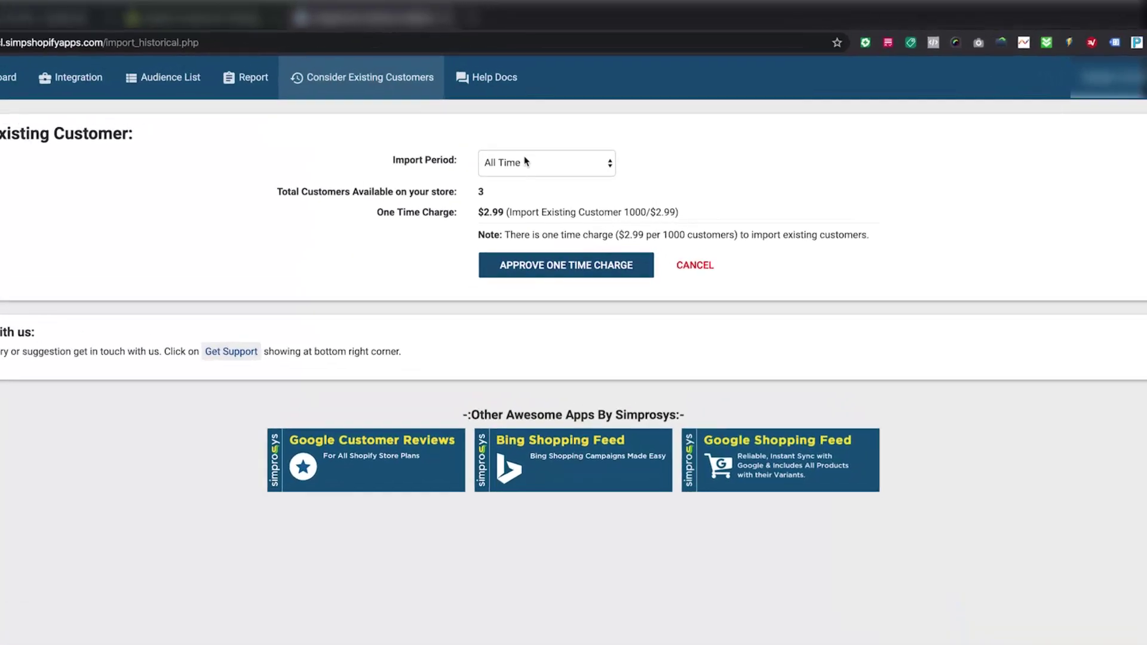
pyautogui.click(524, 163)
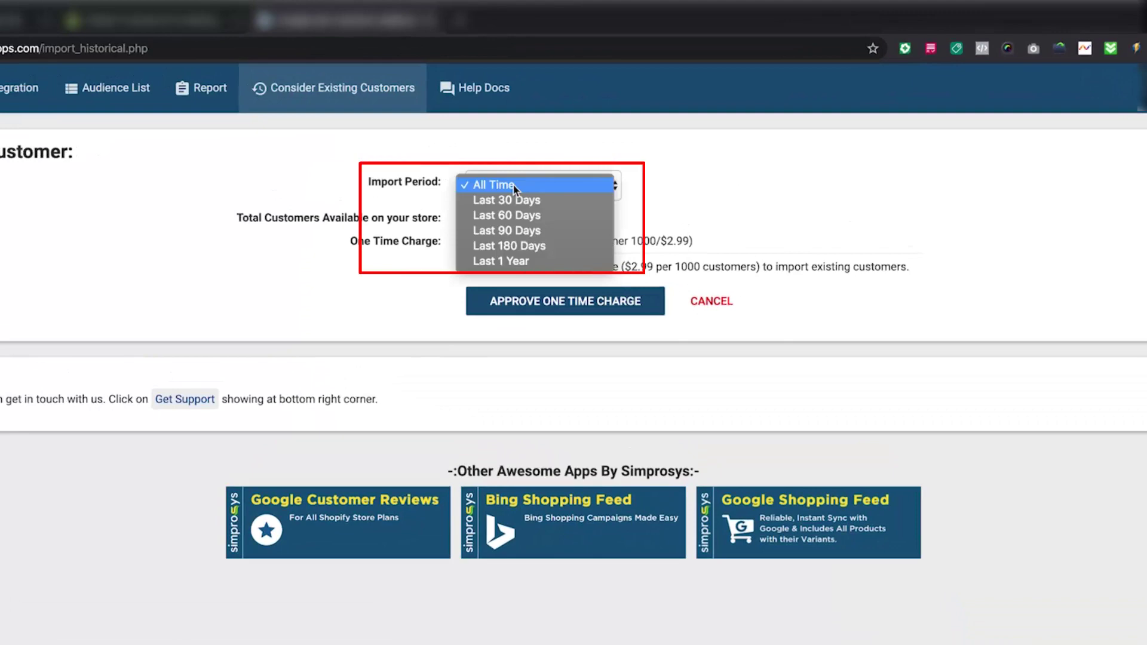
pyautogui.click(511, 186)
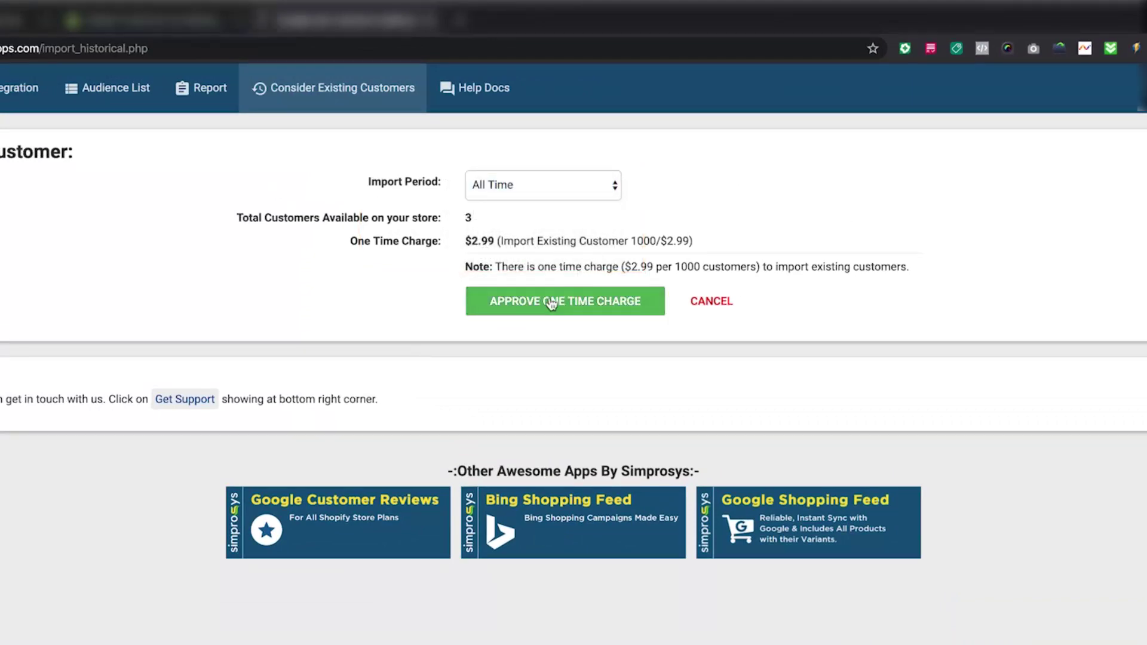
# Step: Approve the $2.99 one-time import charge, start the free trial, and return to Audience List
pyautogui.click(615, 302)
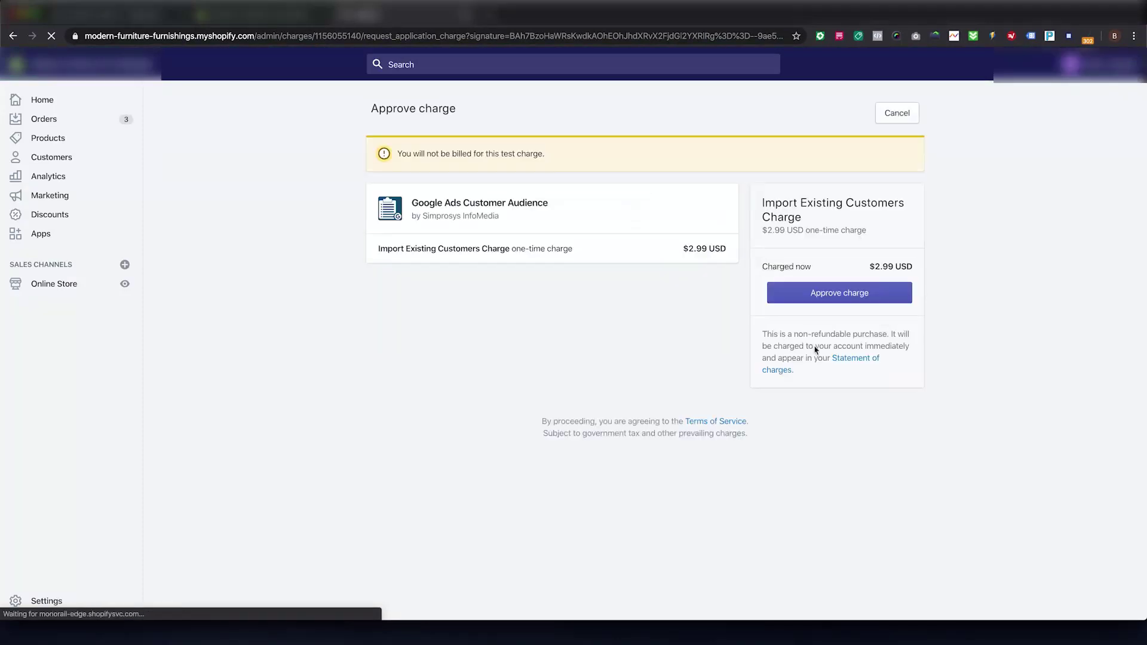
pyautogui.click(839, 293)
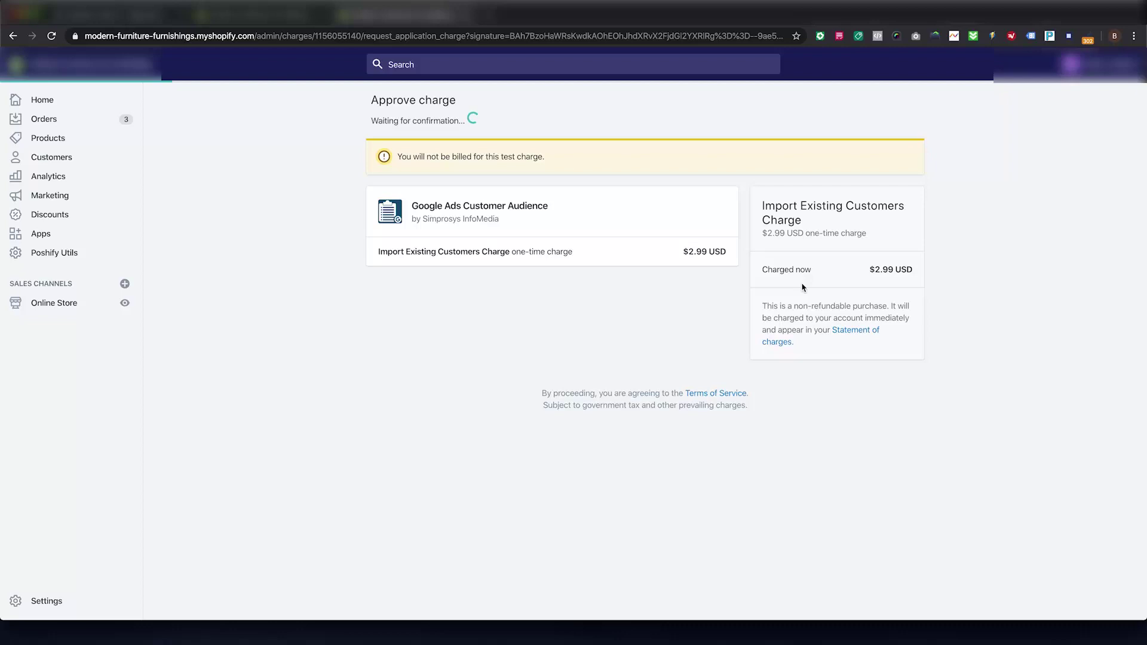
pyautogui.click(843, 338)
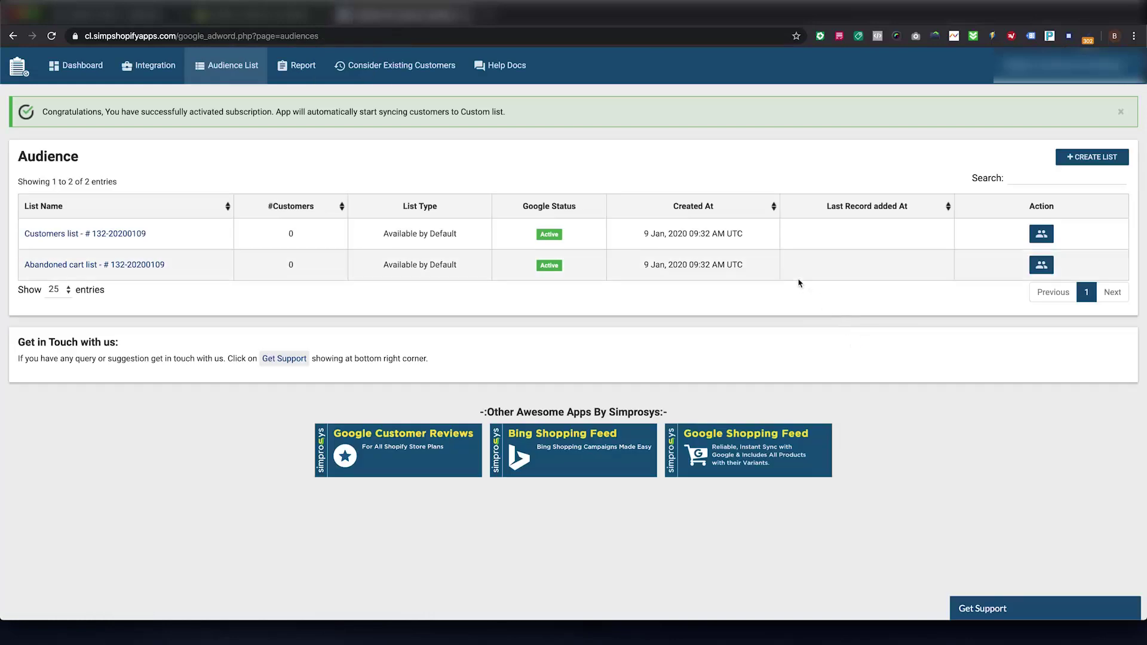
pyautogui.click(238, 67)
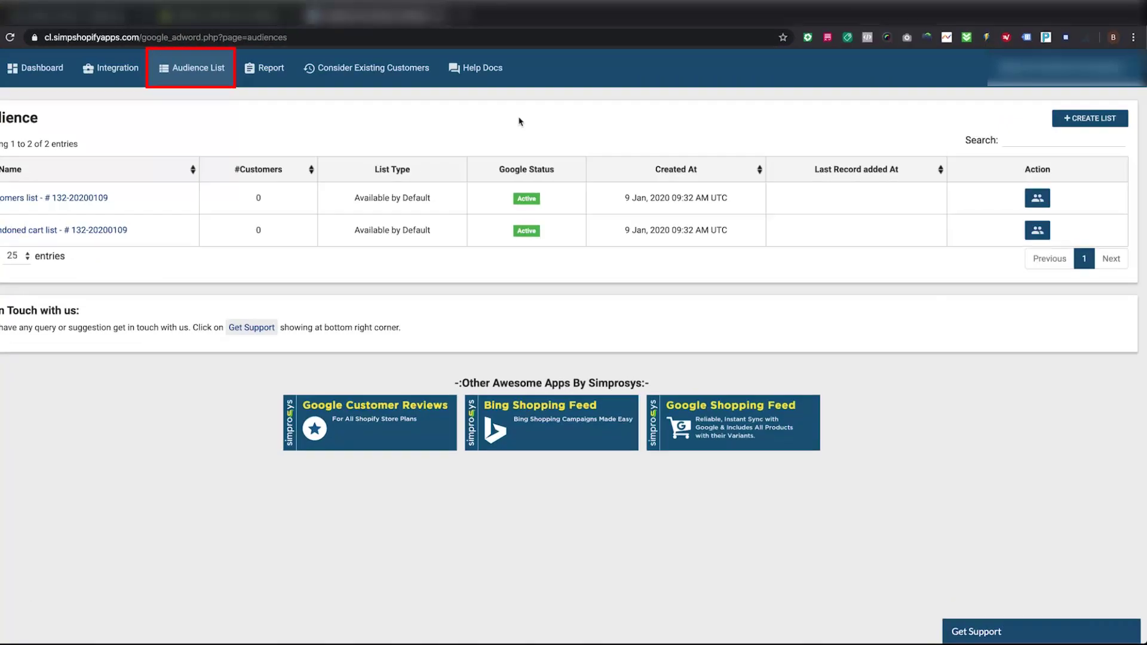
# Step: Create list 'Customer - Last 30 Days' including existing customers, with Order Date Range of last 1 month
pyautogui.click(1054, 151)
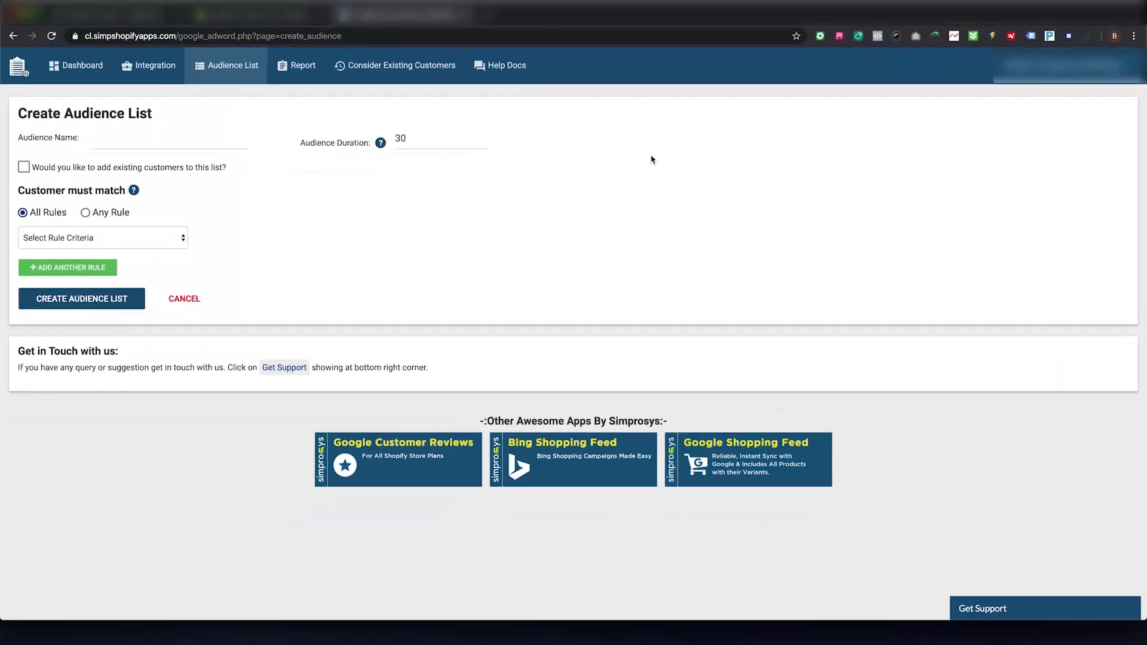
pyautogui.click(187, 142)
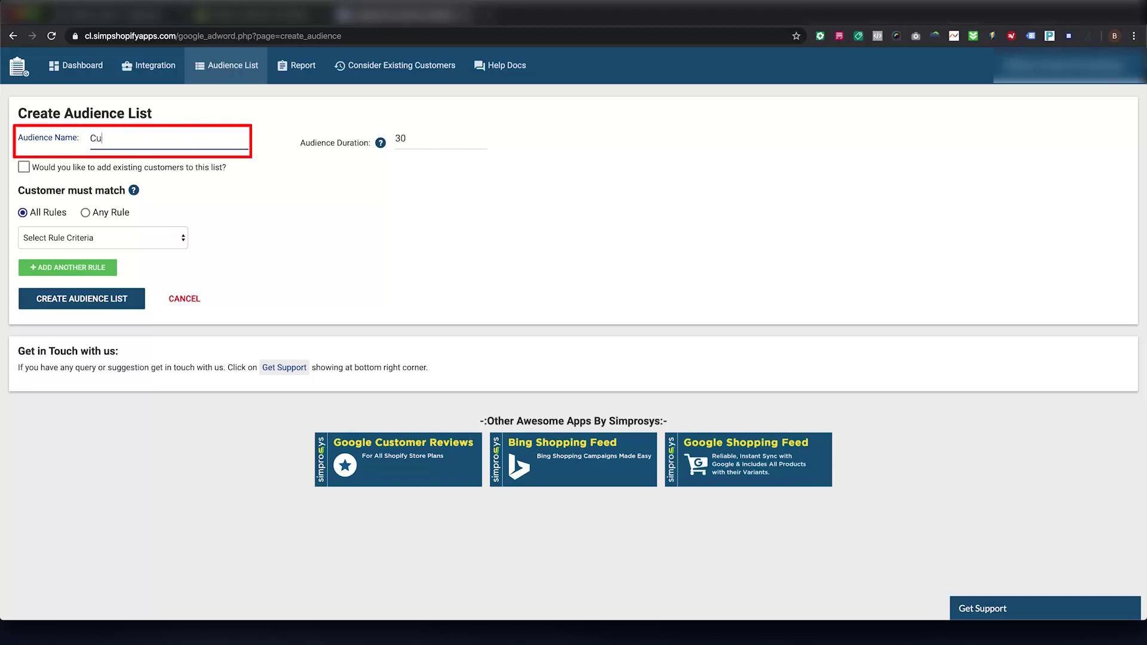
pyautogui.write('Customer - Last 30 Days')
pyautogui.click(416, 151)
pyautogui.click(66, 175)
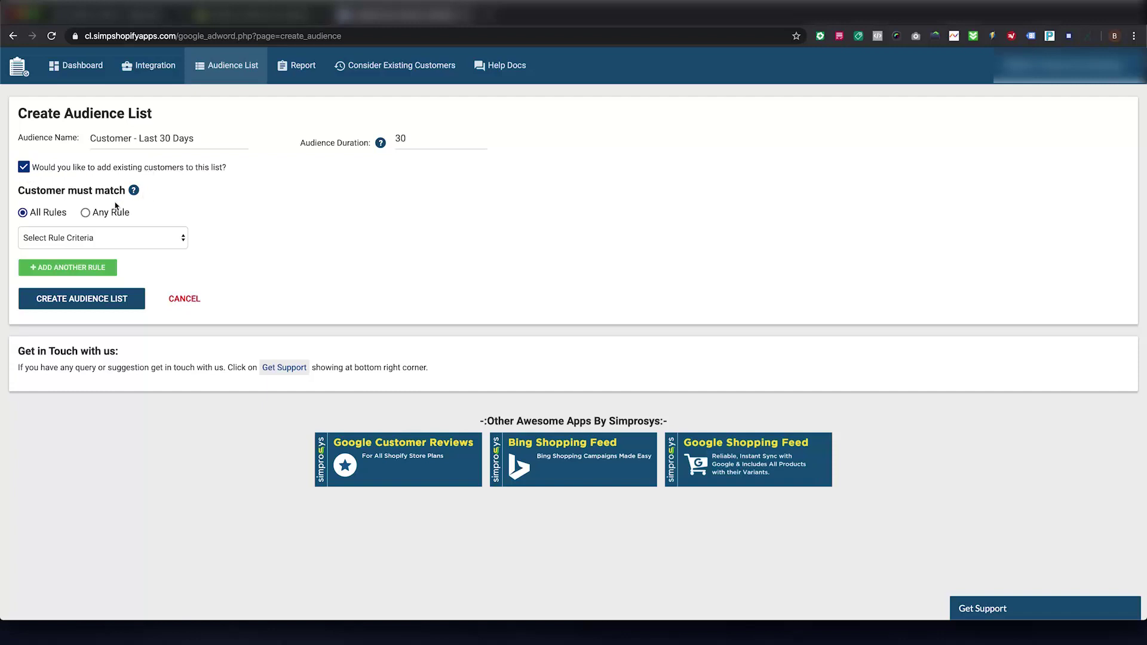
pyautogui.click(72, 240)
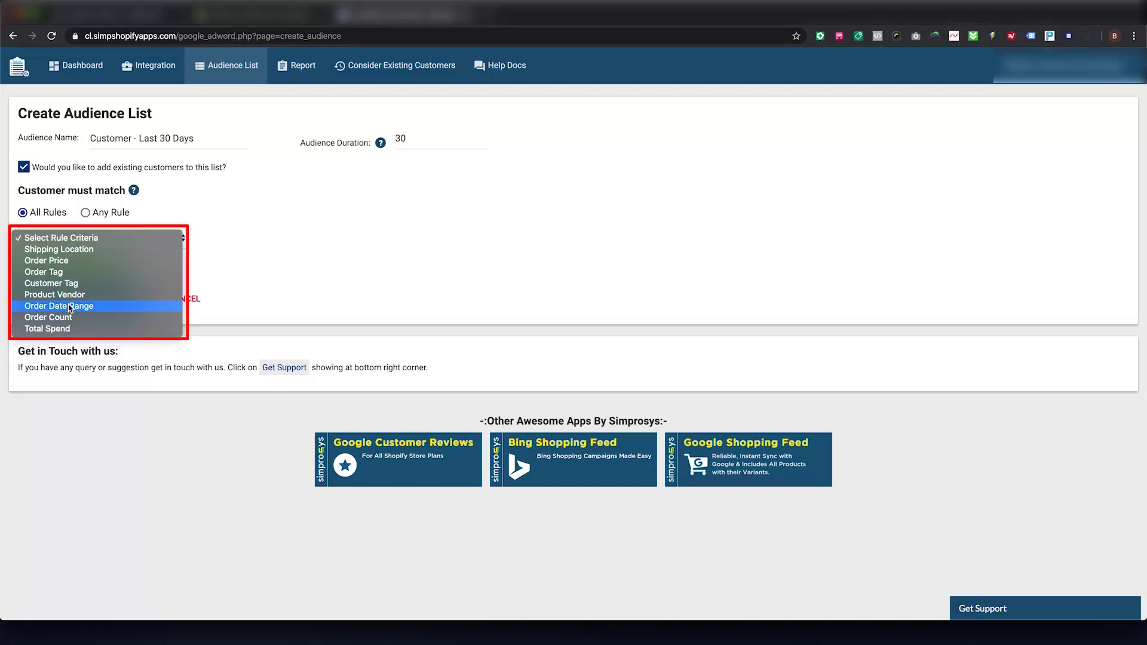
pyautogui.click(70, 306)
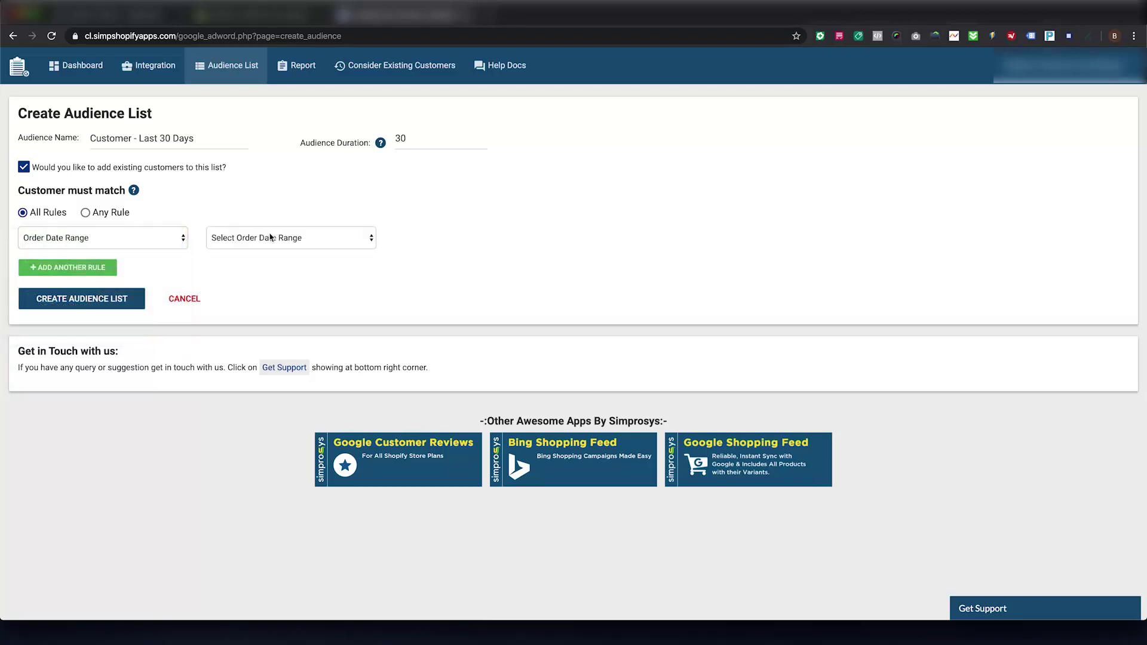
pyautogui.click(274, 237)
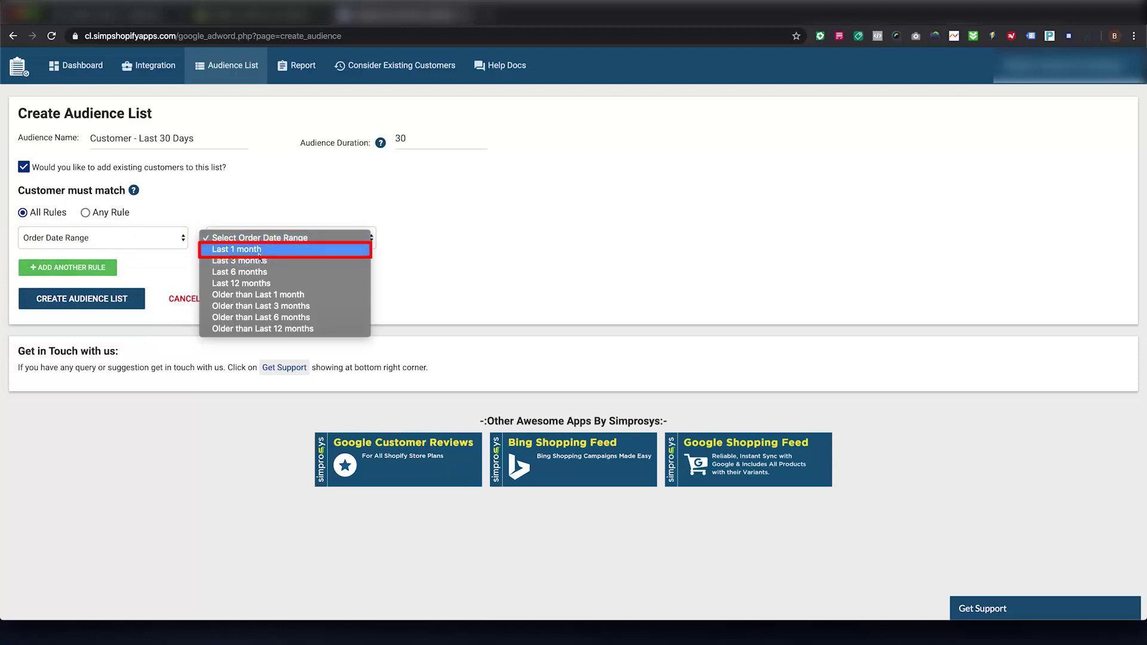
pyautogui.click(259, 251)
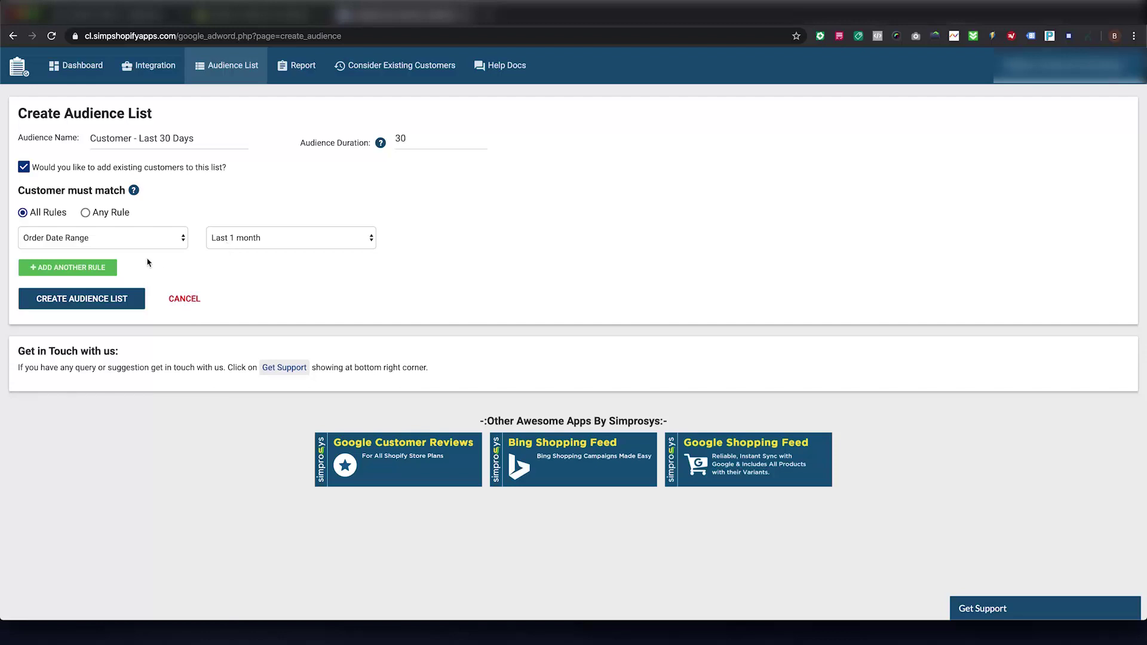
pyautogui.click(73, 302)
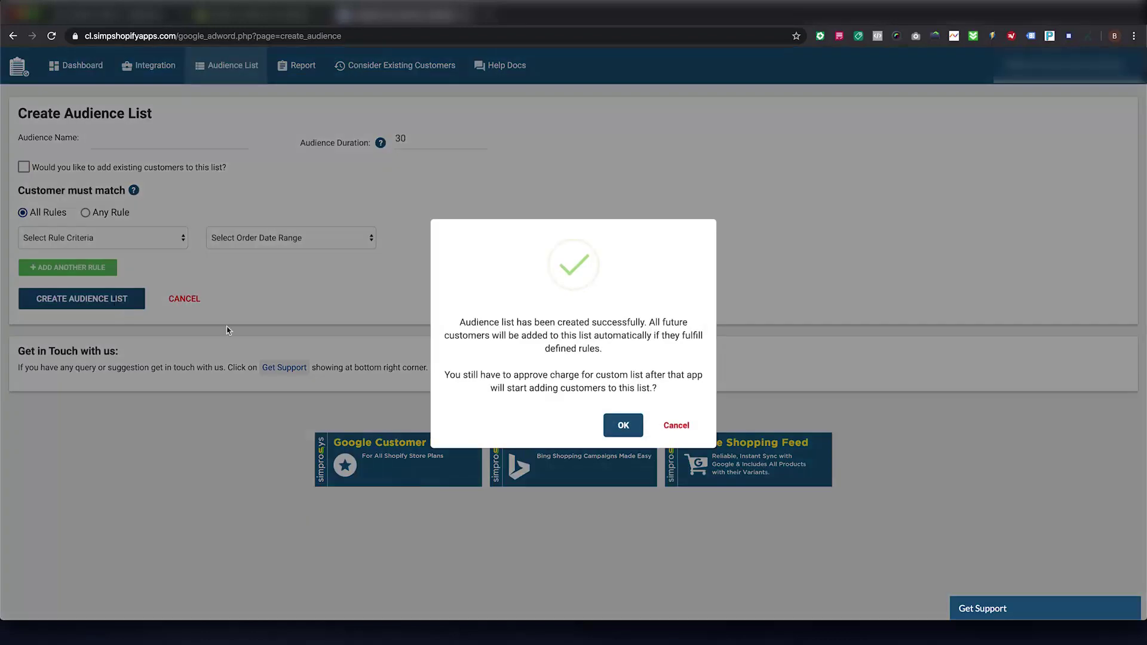
# Step: Dismiss the success message and approve the new $5.98 monthly charge for the custom list
pyautogui.click(630, 431)
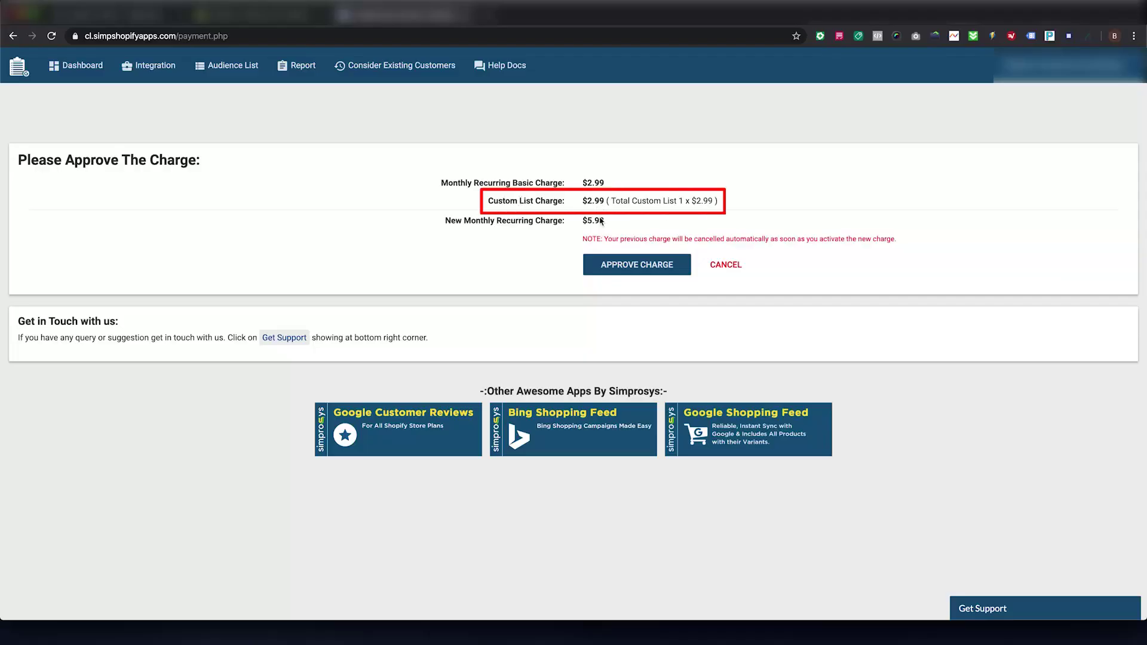
pyautogui.click(615, 268)
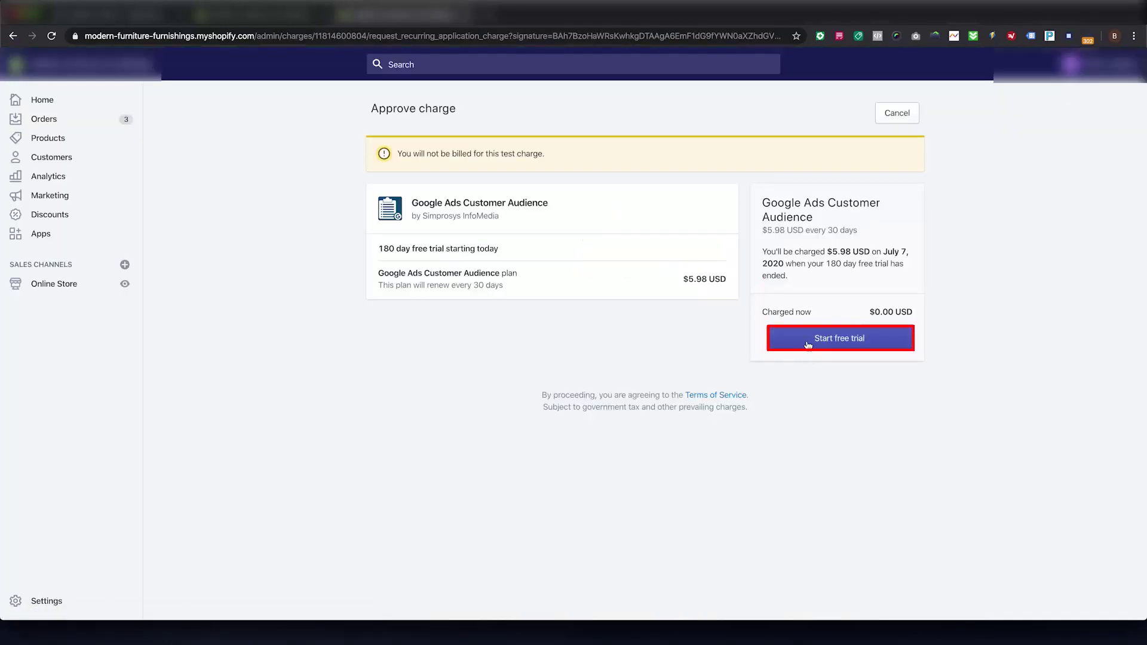
pyautogui.click(807, 343)
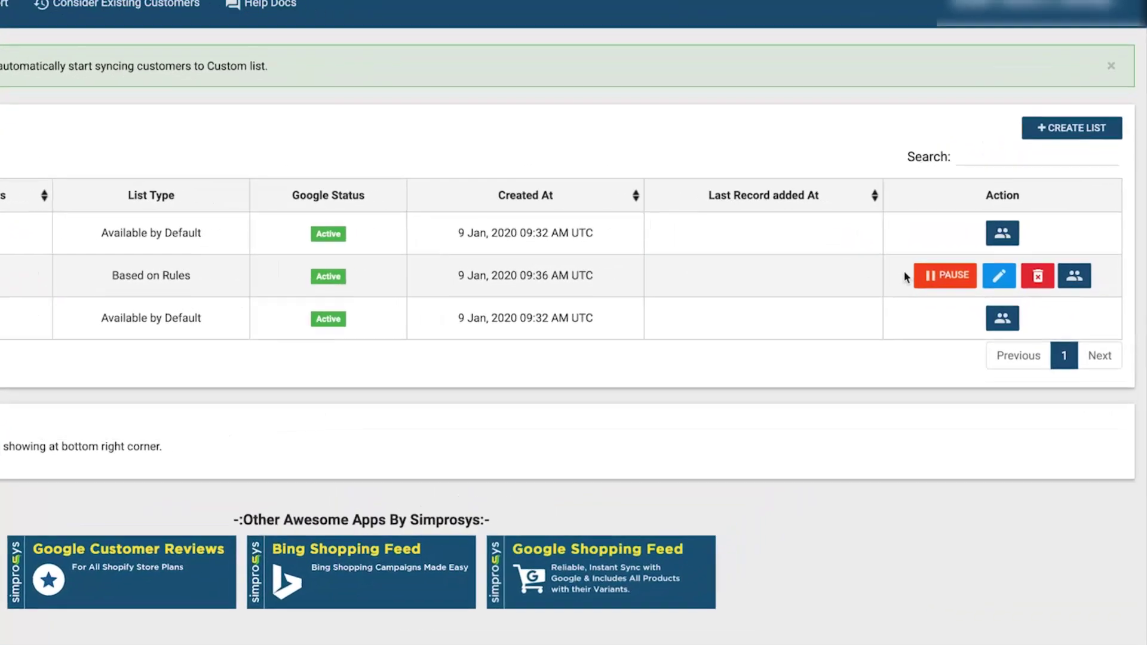
# Step: Open the rule-based list and set a 90-day duration with the Last 3 months date rule
pyautogui.click(992, 283)
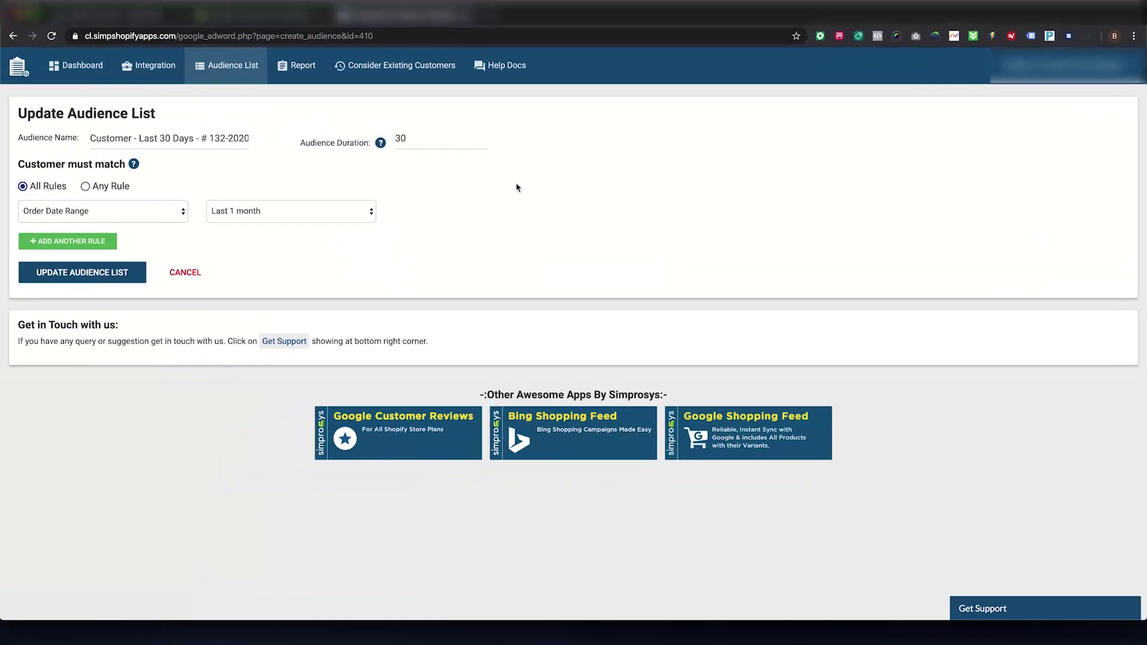
pyautogui.doubleClick(433, 138)
pyautogui.write('90')
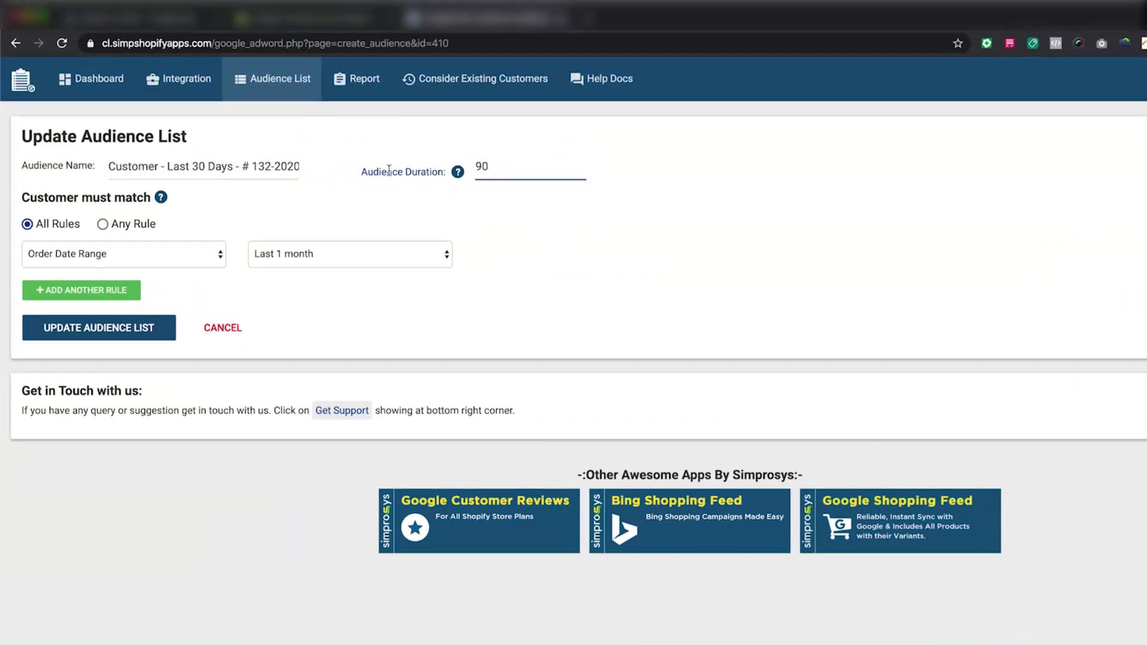
pyautogui.moveTo(207, 166); pyautogui.dragTo(198, 166)
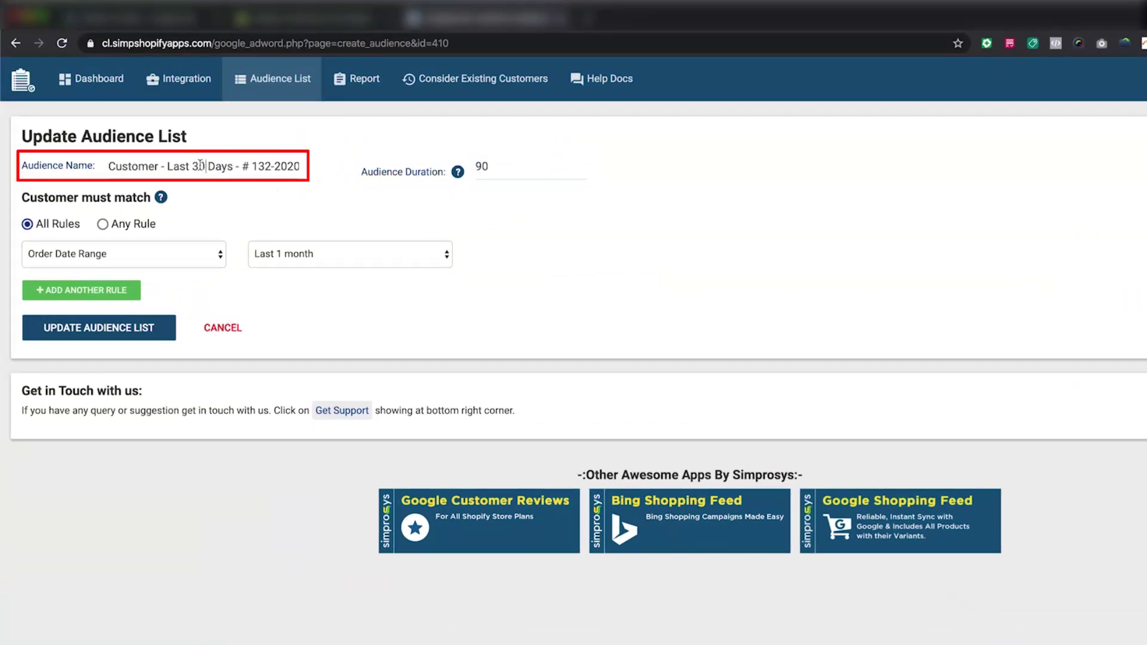
pyautogui.click(308, 270)
pyautogui.click(300, 267)
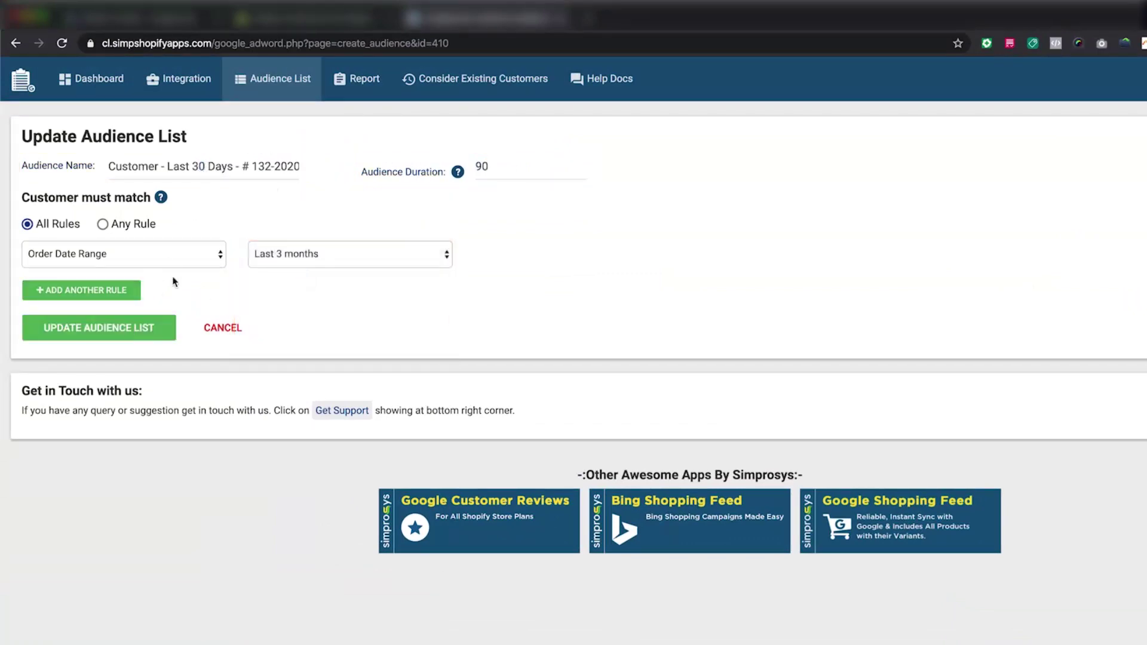
# Step: Rename the list to 'Customer - Last 90 Days', then cancel the edit
pyautogui.click(200, 167)
pyautogui.press('BackSpace')
pyautogui.write('9')
pyautogui.click(221, 336)
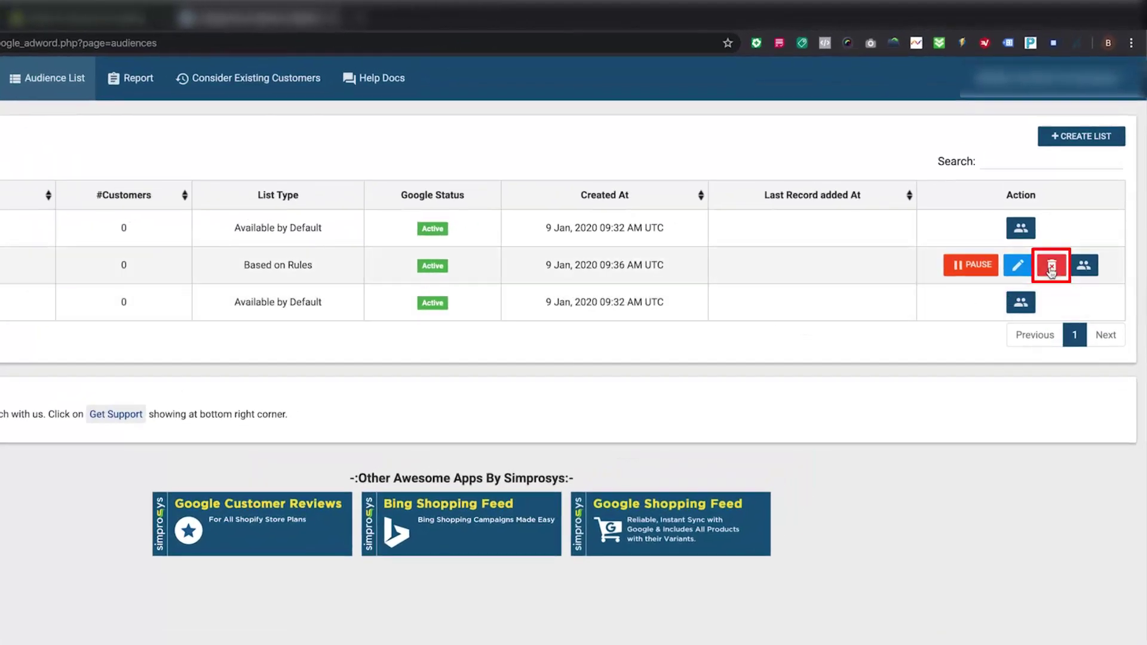
# Step: Start deleting the rule-based list, then cancel at the confirmation prompt
pyautogui.click(1067, 222)
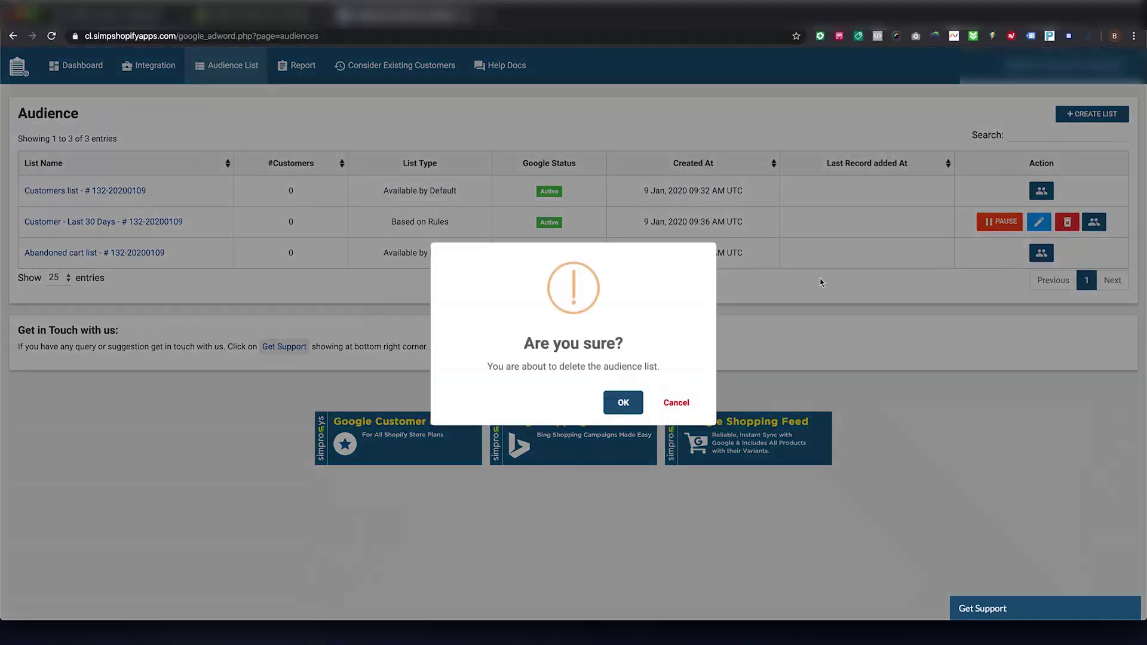
pyautogui.click(676, 402)
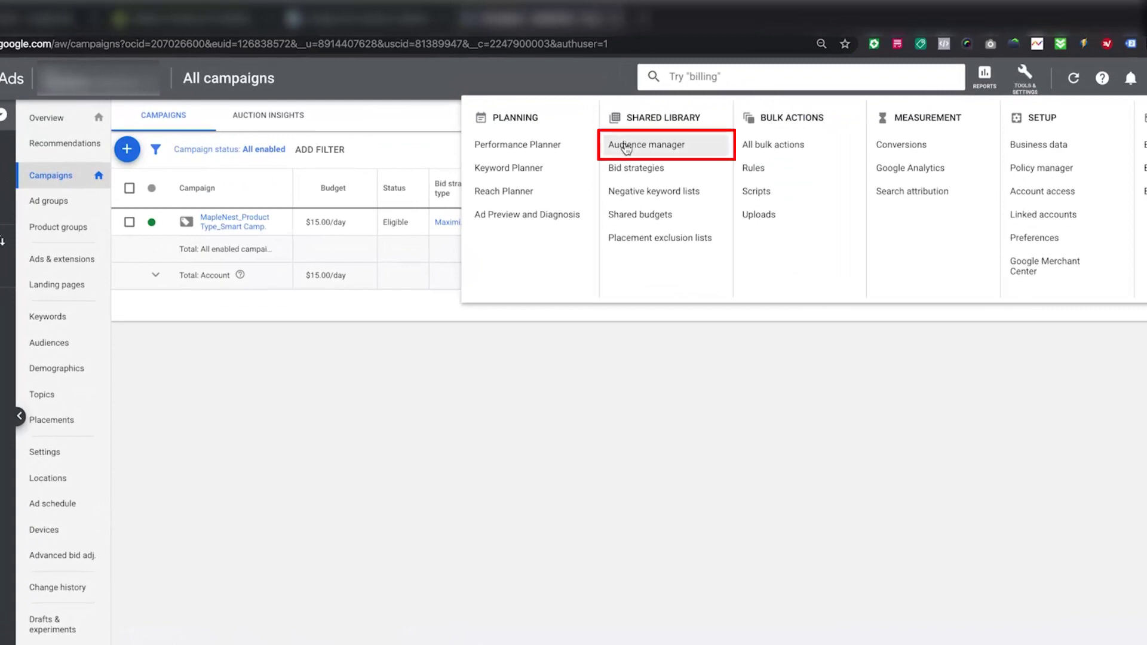
# Step: Open Audience manager in Google Ads and check the details of the synced customer lists
pyautogui.click(626, 147)
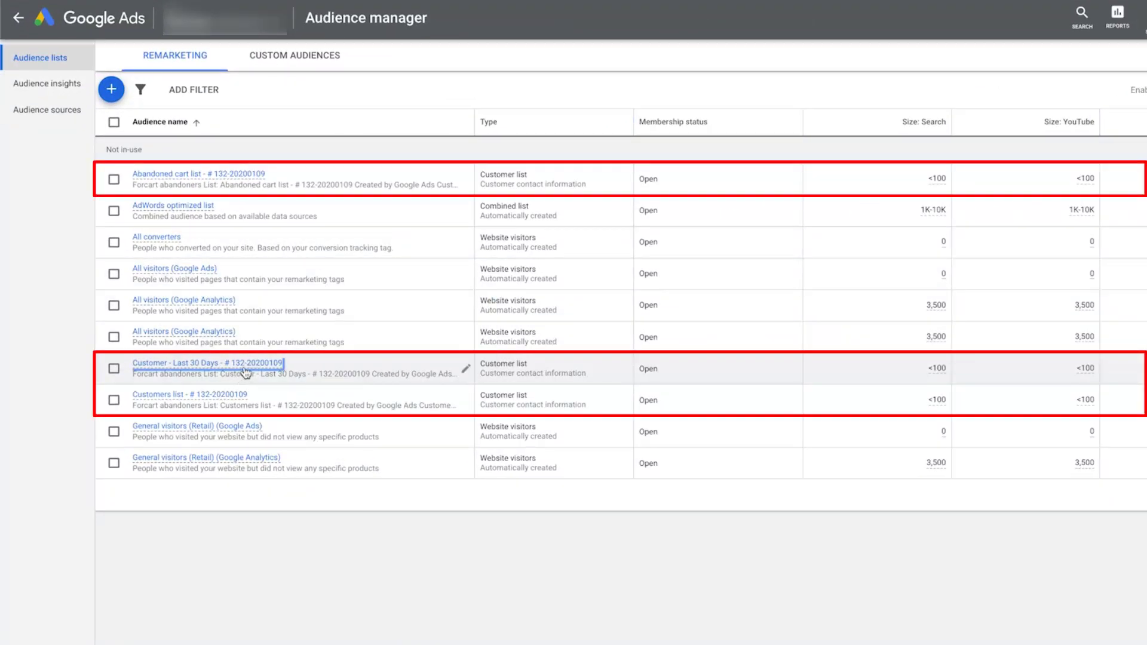
pyautogui.moveTo(250, 370)
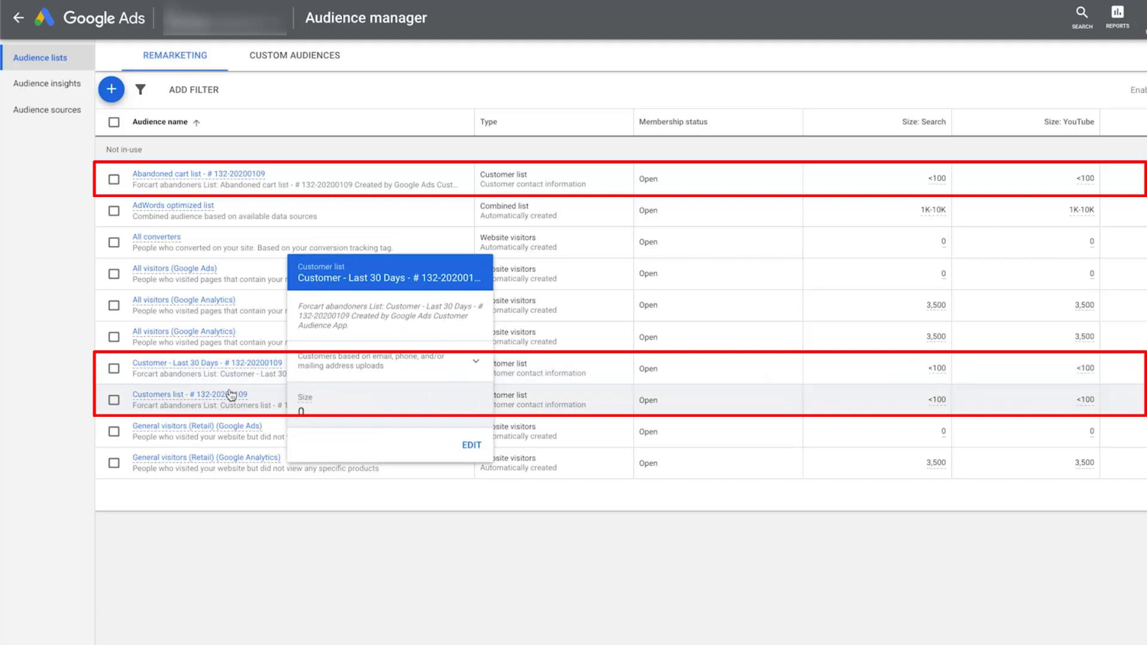
pyautogui.moveTo(224, 404)
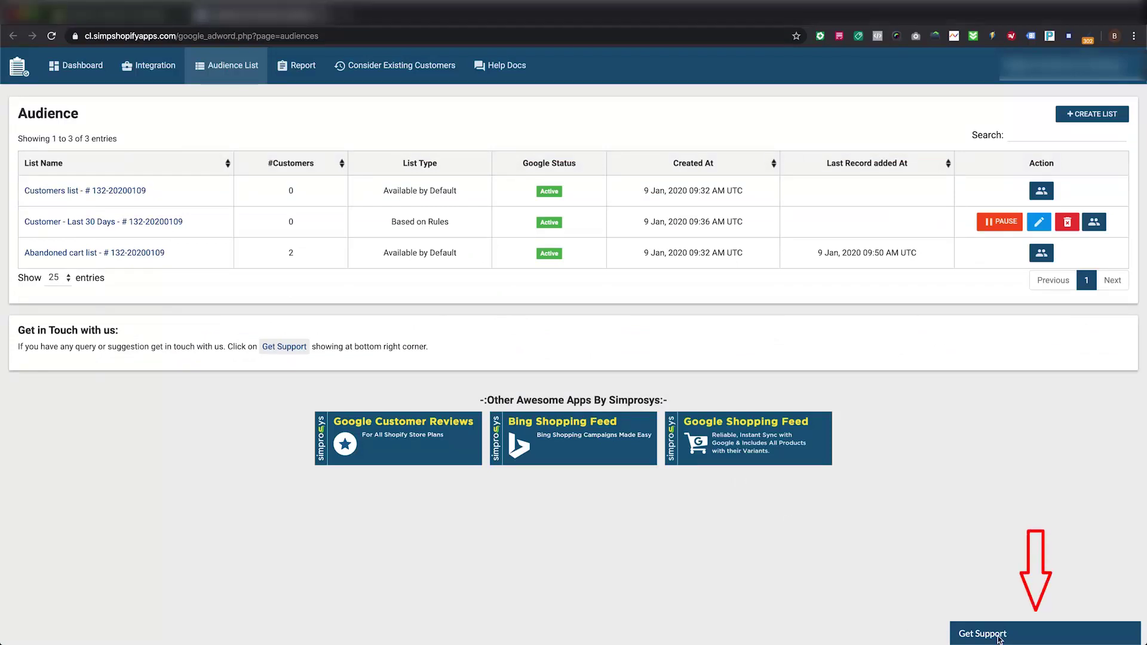
# Step: In Get Support, enter the contact e-mail and the message 'Hello, I need help with completing integration process'
pyautogui.click(998, 635)
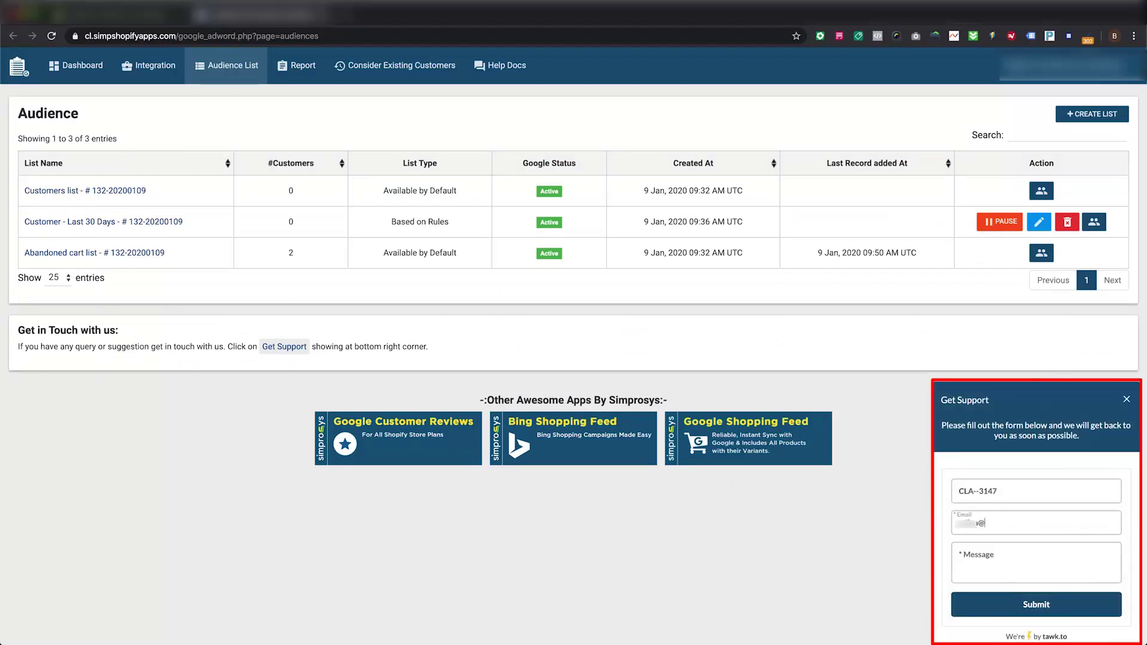
pyautogui.press('Tab')
pyautogui.write('Hello,')
pyautogui.press('Return')
pyautogui.write('I')
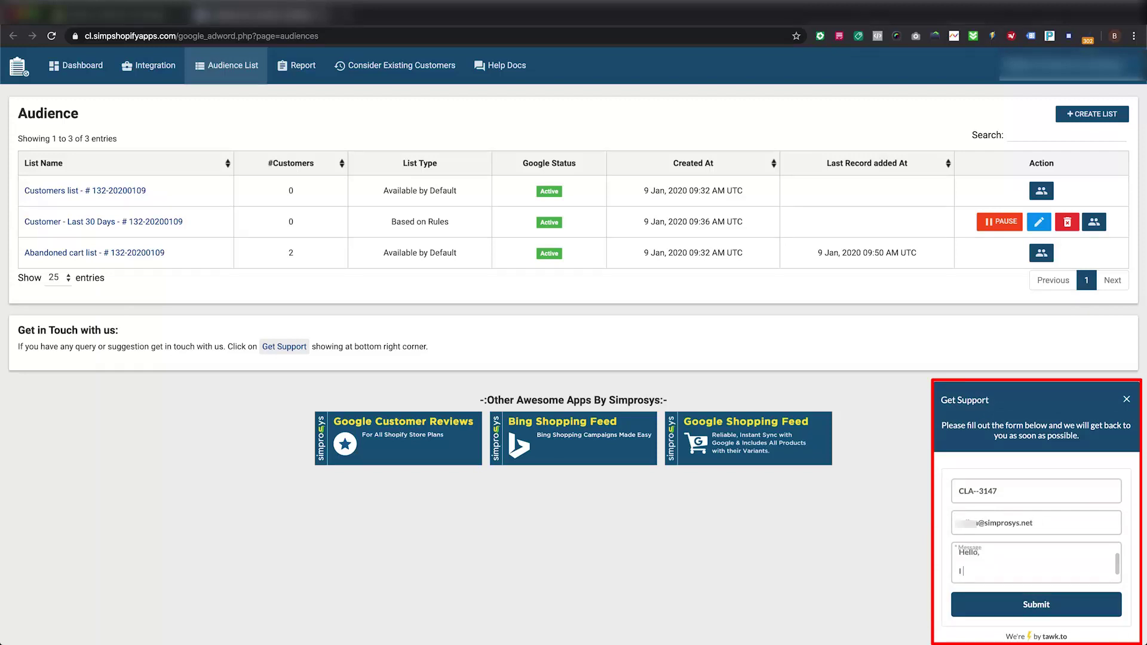
pyautogui.write(' need help with completing int')
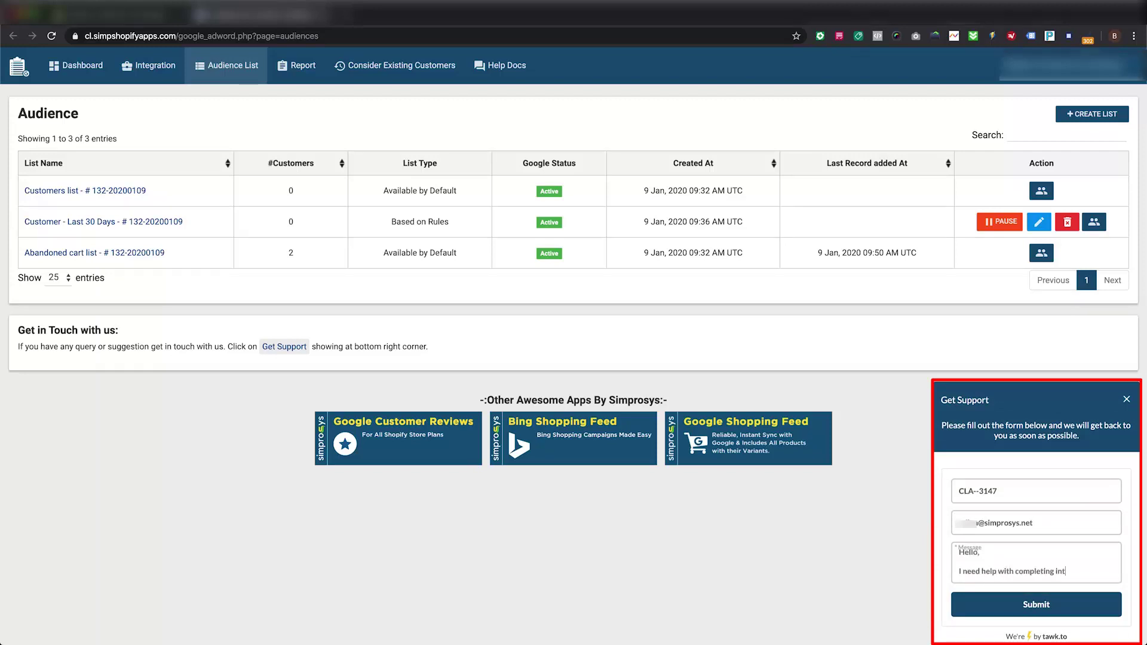
pyautogui.write('egration process')
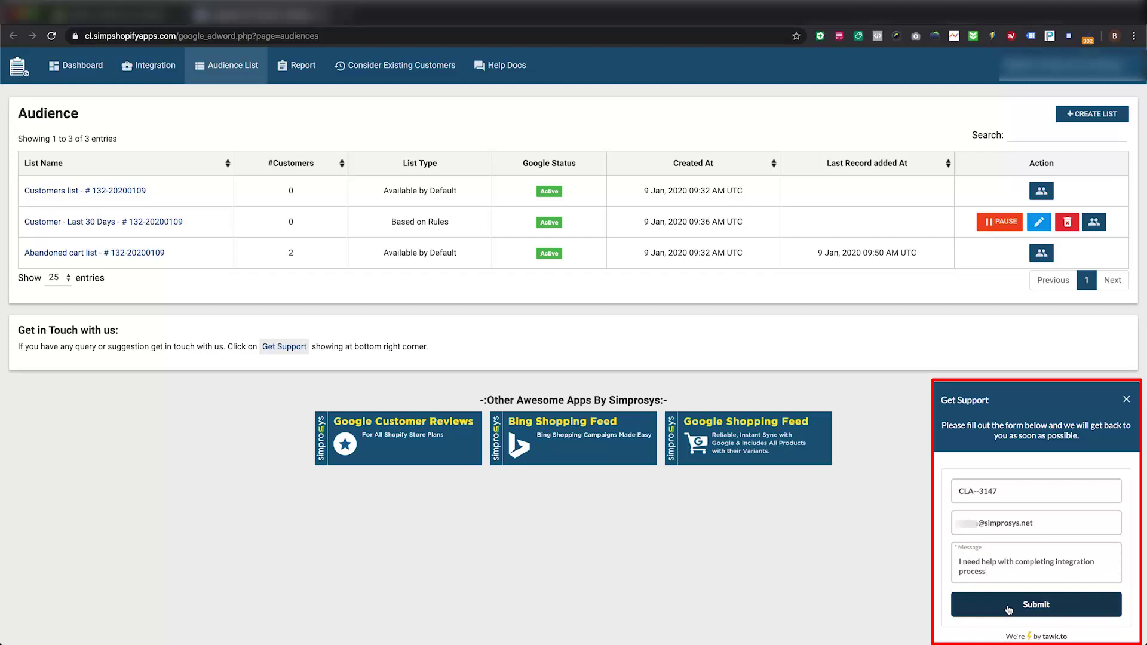